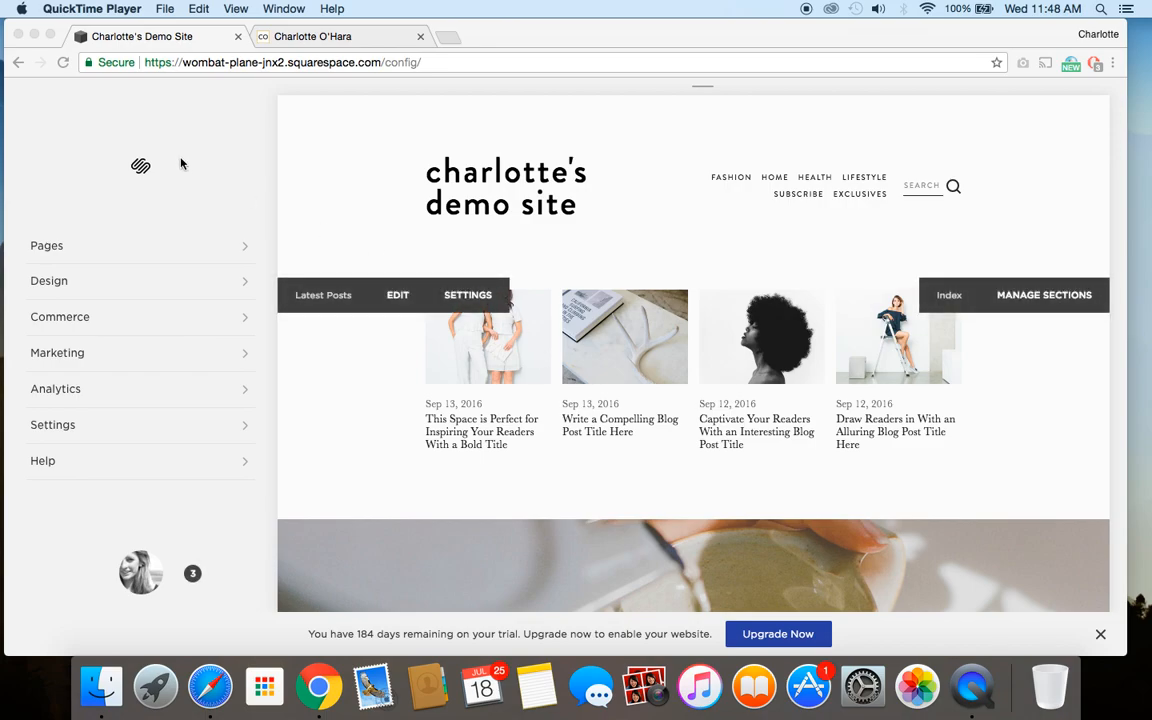
- Open the Promotional Pop-Up settings in the site's marketing section
{"action": "left_click", "coordinate": [88, 136]}
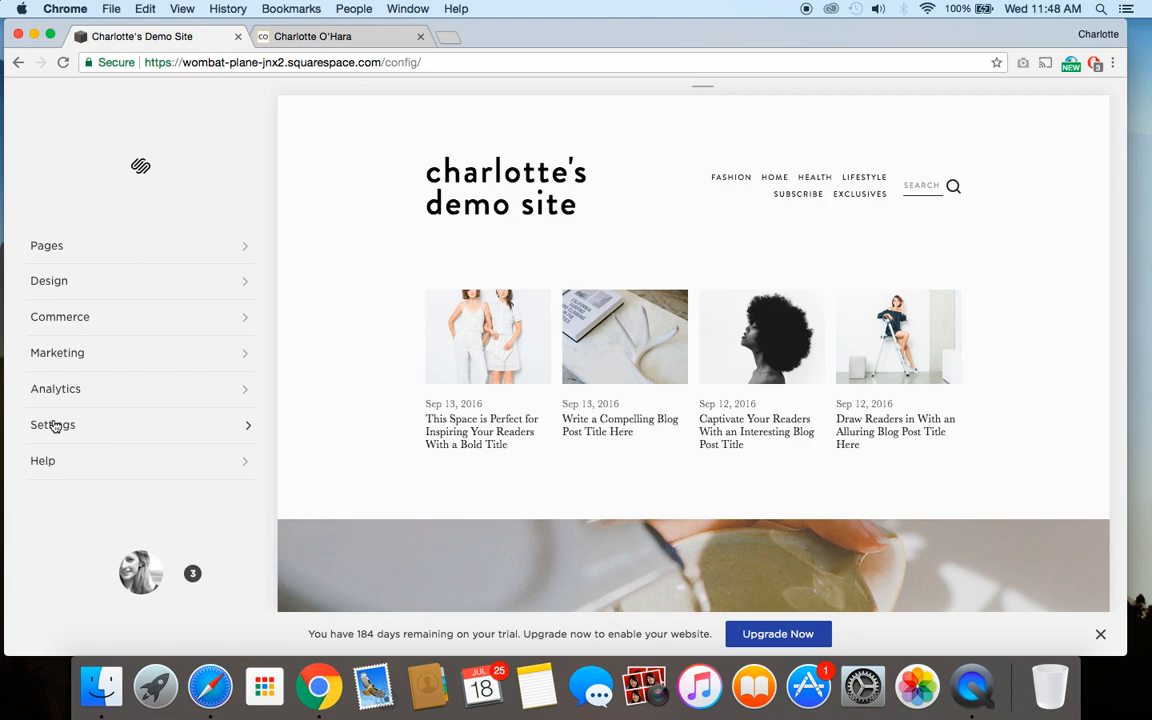
{"action": "left_click", "coordinate": [74, 360]}
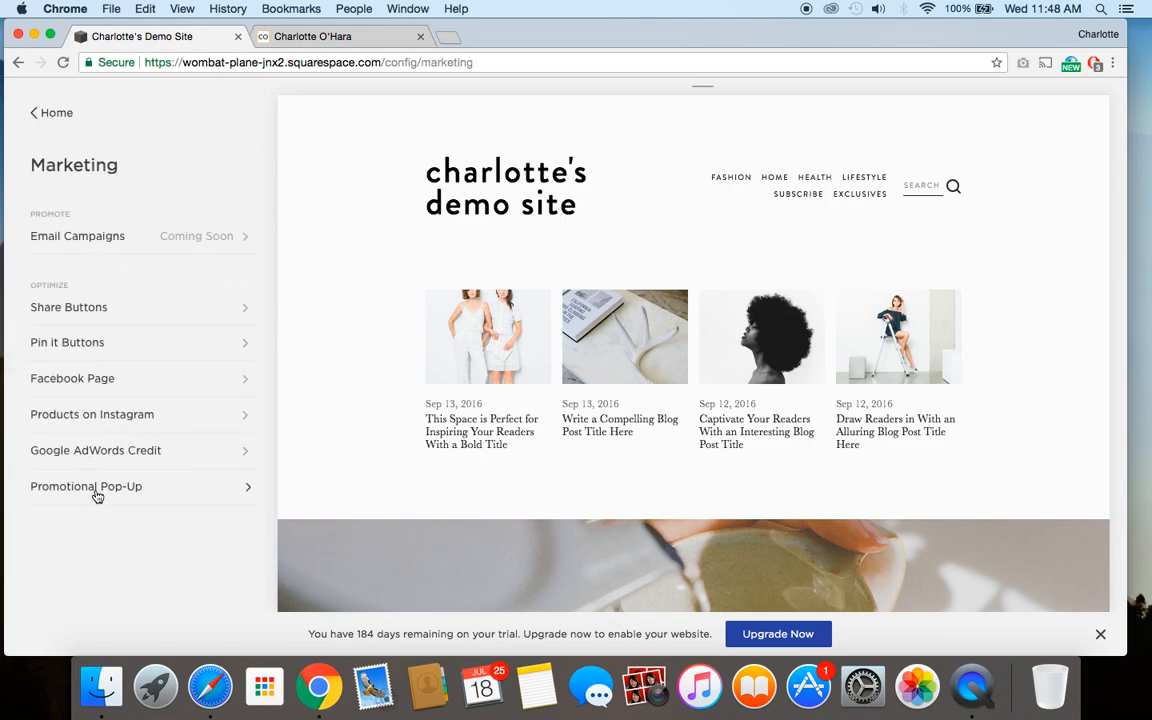
{"action": "left_click", "coordinate": [149, 489]}
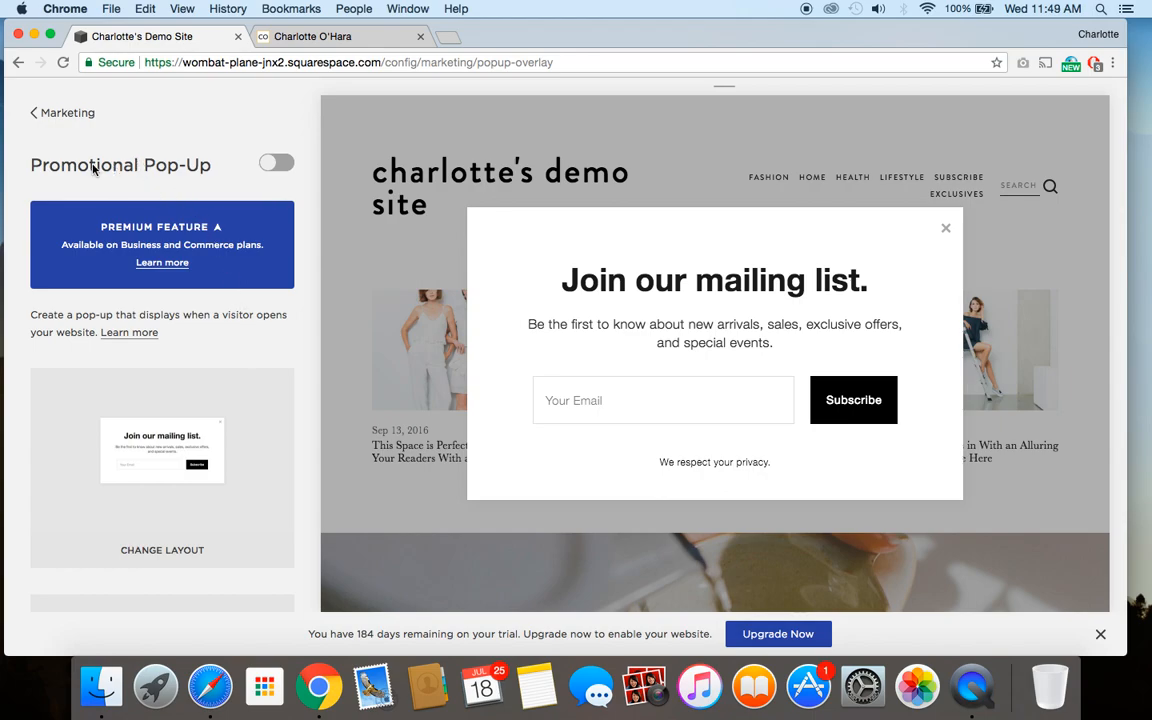
- Try switching the promotional pop-up on
{"action": "left_click", "coordinate": [289, 167]}
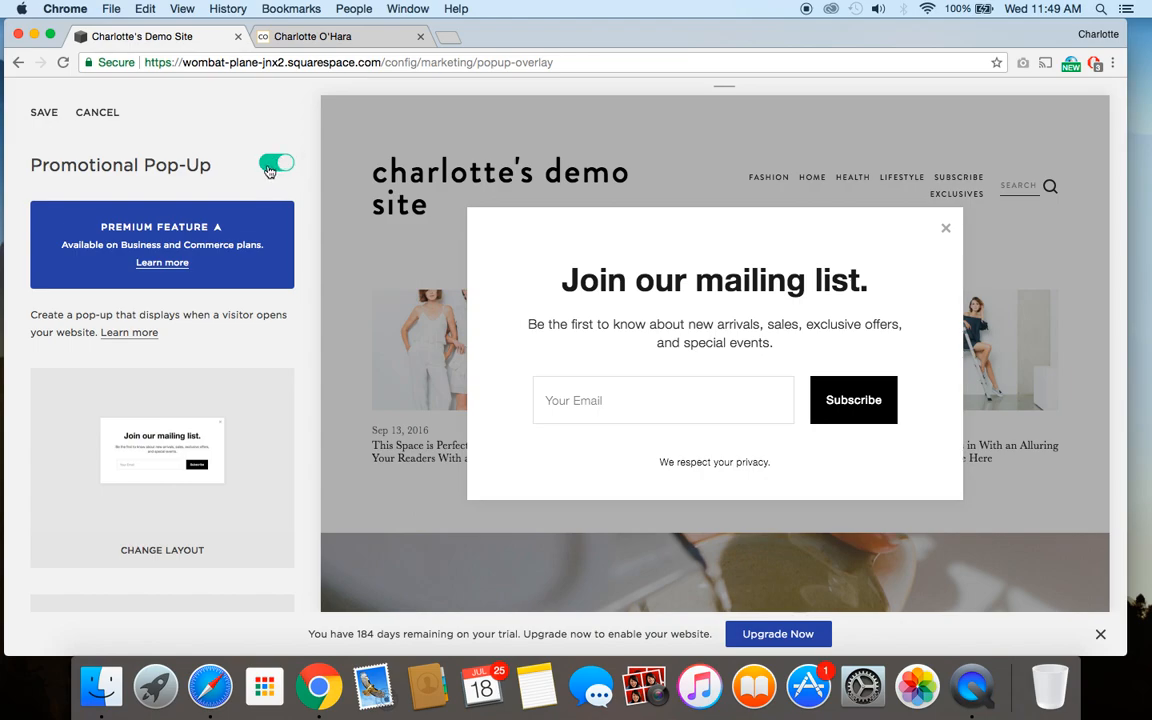
{"action": "left_click", "coordinate": [269, 171]}
{"action": "left_click", "coordinate": [287, 169]}
- Discard the unsaved changes and browse the available pop-up layouts, keeping the selected one, and return to the pop-up settings
{"action": "scroll", "coordinate": [229, 340], "scroll_direction": "down", "scroll_amount": 3}
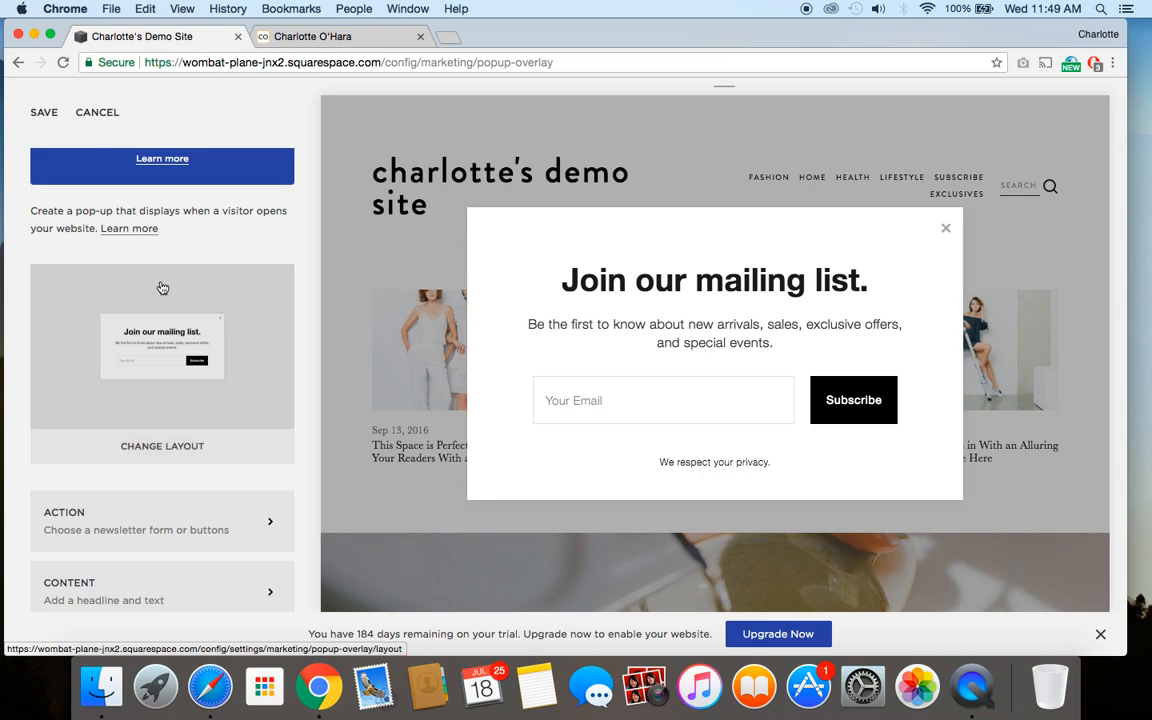
{"action": "left_click", "coordinate": [162, 446]}
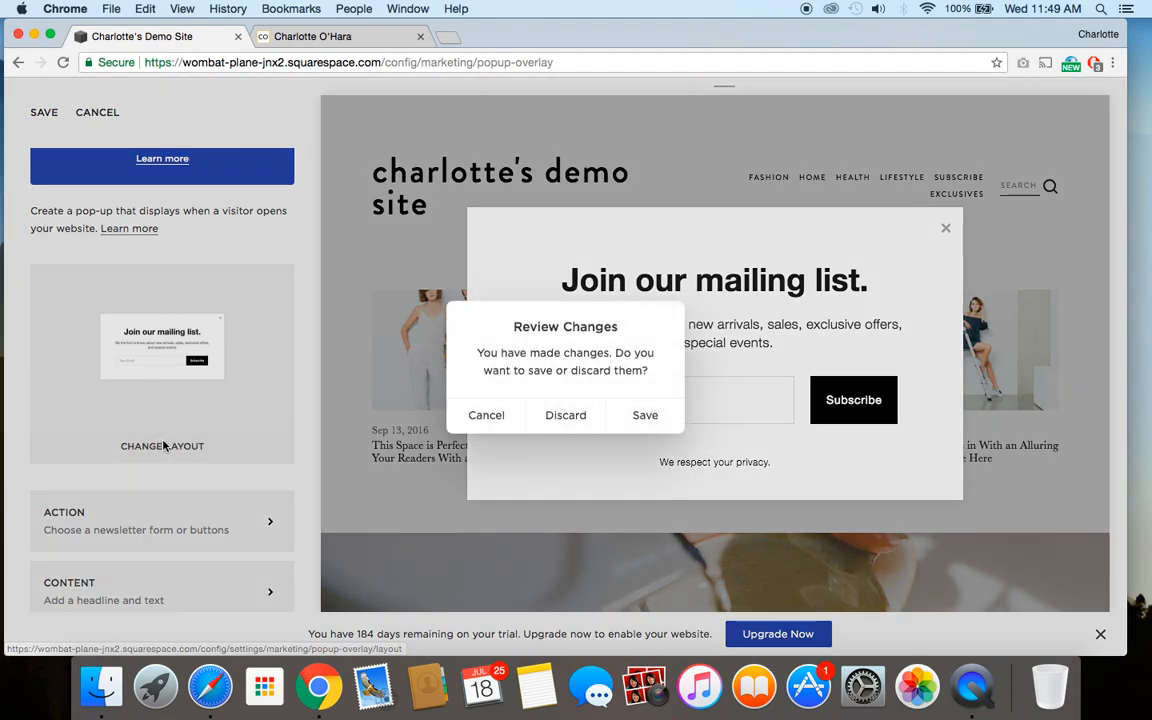
{"action": "left_click", "coordinate": [567, 424]}
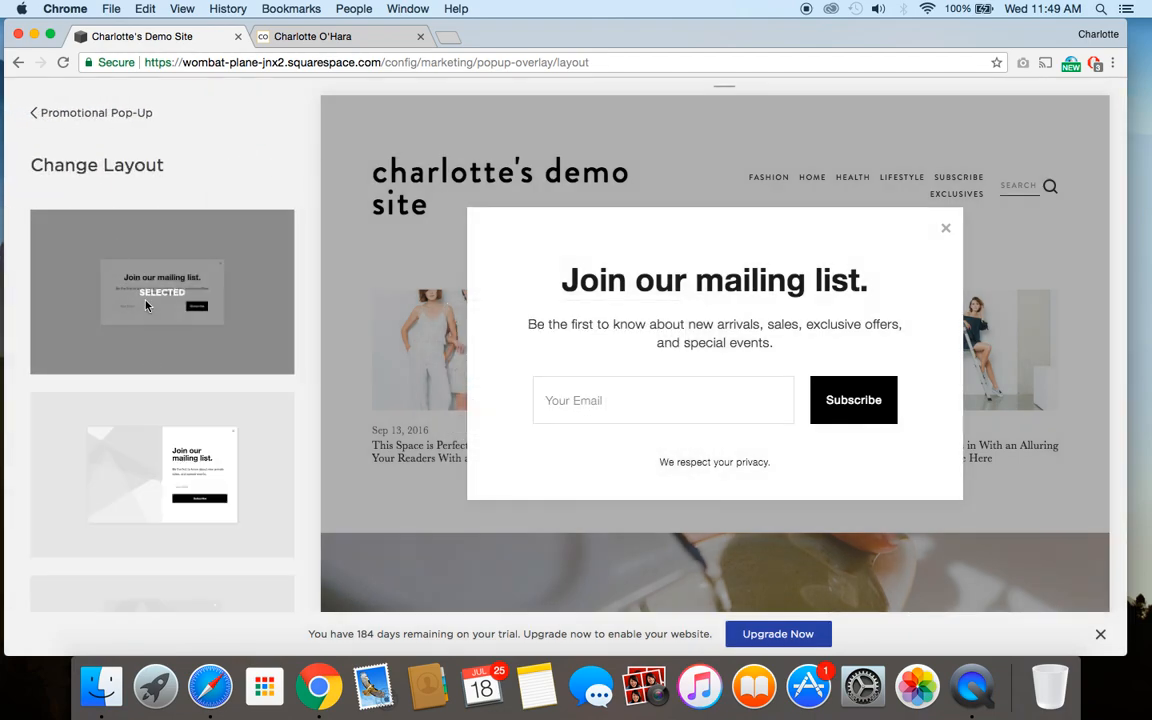
{"action": "scroll", "coordinate": [175, 318], "scroll_direction": "down", "scroll_amount": 3}
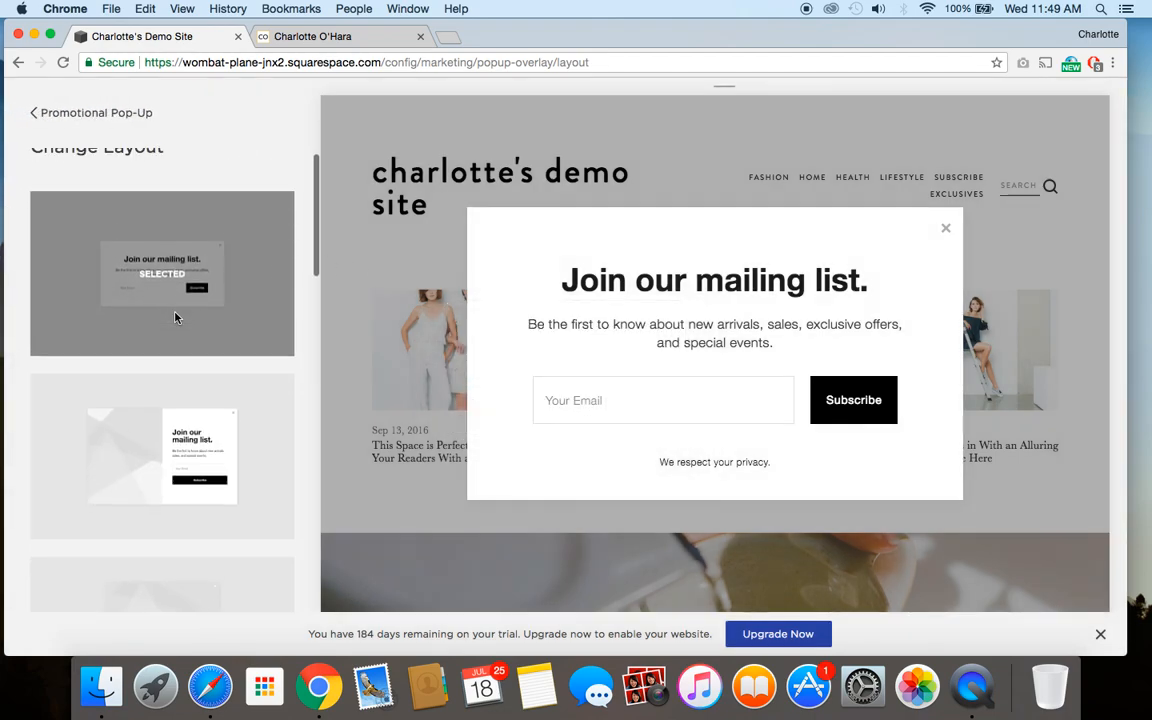
{"action": "scroll", "coordinate": [205, 240], "scroll_direction": "up", "scroll_amount": 3}
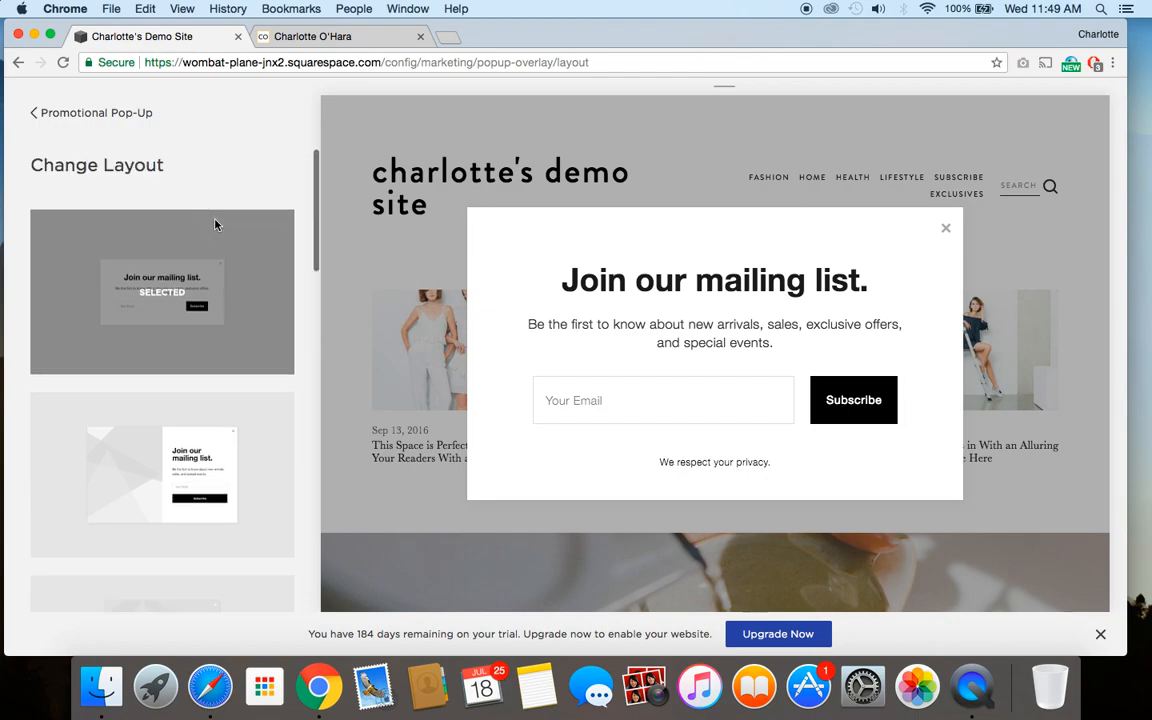
{"action": "scroll", "coordinate": [280, 363], "scroll_direction": "down", "scroll_amount": 5}
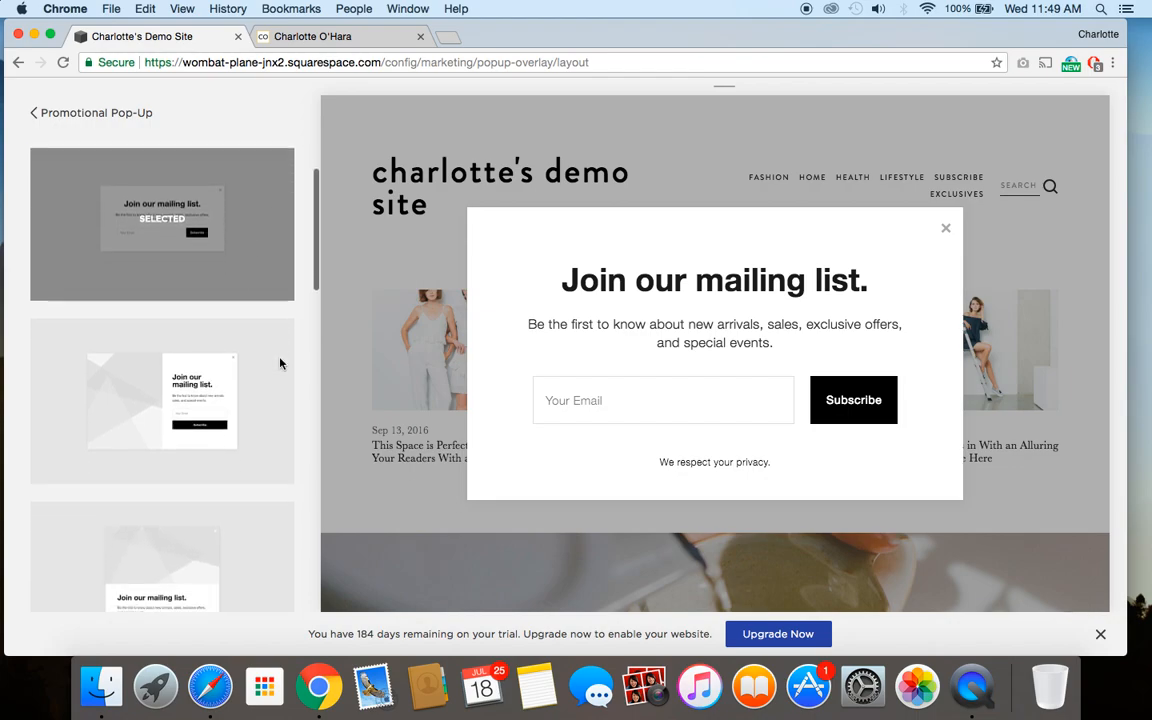
{"action": "scroll", "coordinate": [236, 472], "scroll_direction": "down", "scroll_amount": 10}
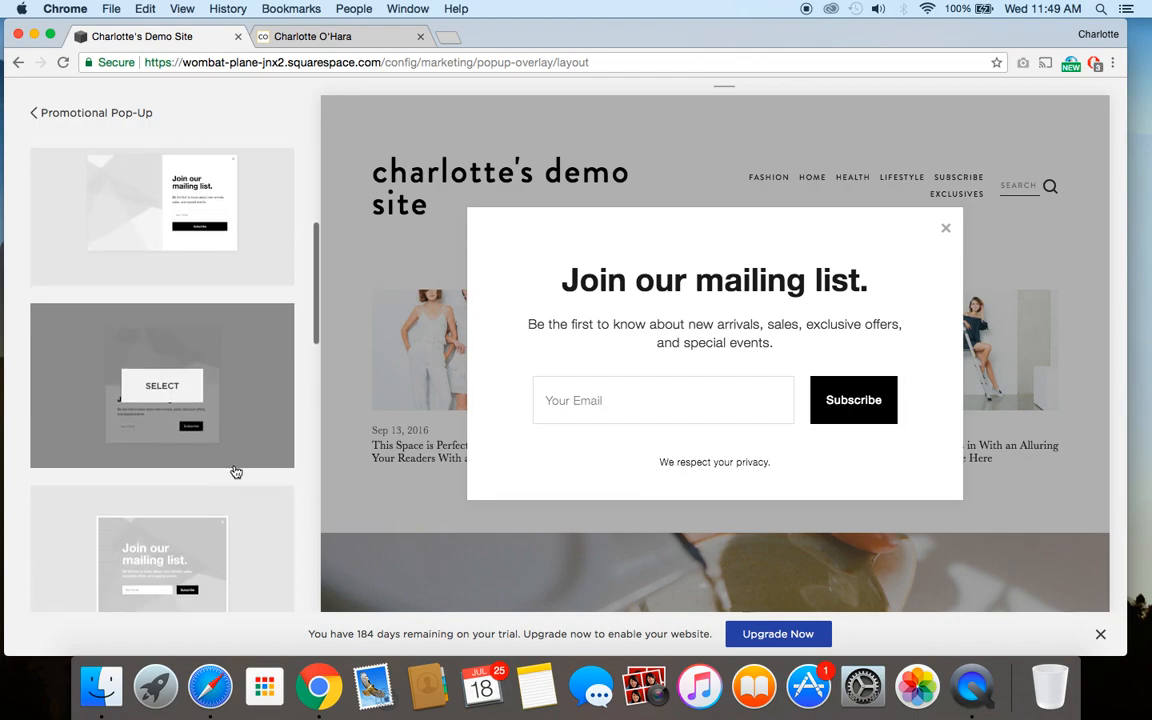
{"action": "scroll", "coordinate": [236, 472], "scroll_direction": "down", "scroll_amount": 10}
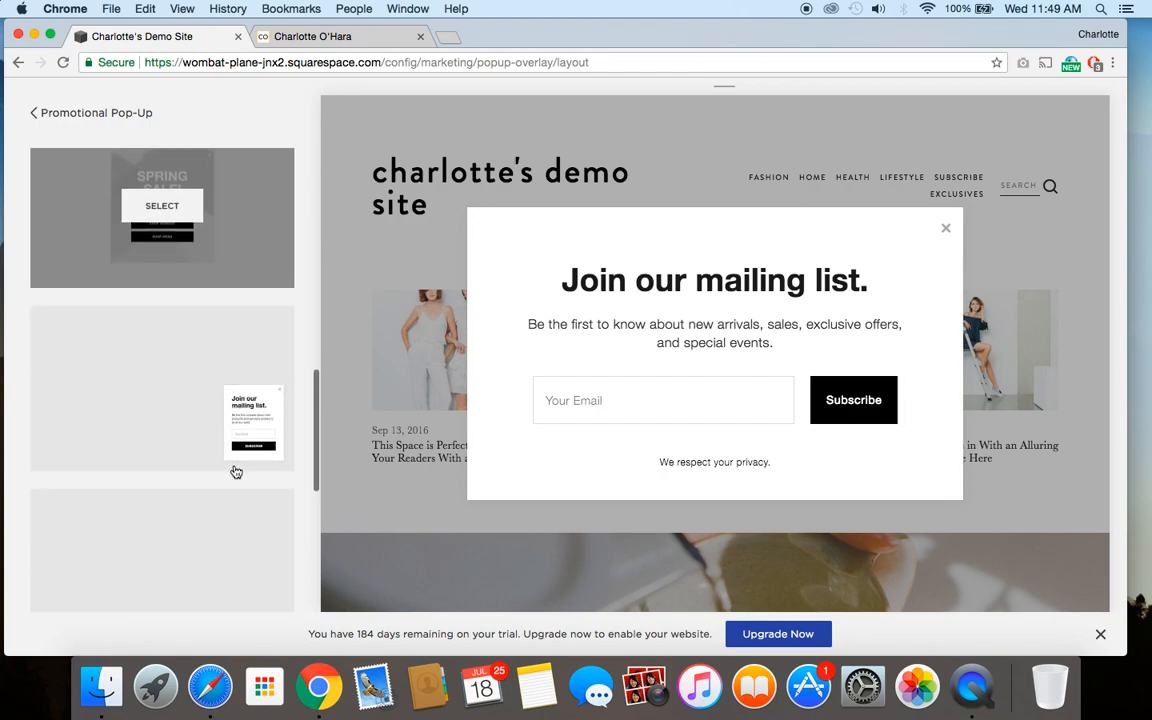
{"action": "scroll", "coordinate": [236, 472], "scroll_direction": "up", "scroll_amount": 5}
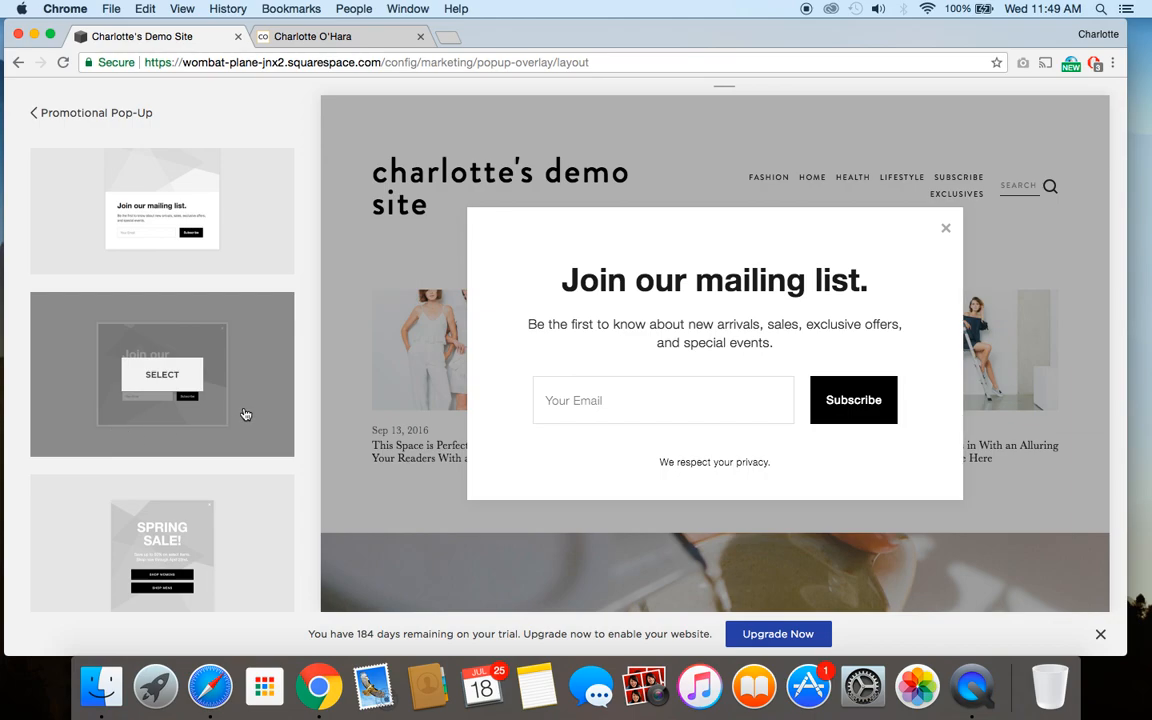
{"action": "scroll", "coordinate": [250, 401], "scroll_direction": "down", "scroll_amount": 4}
{"action": "scroll", "coordinate": [251, 403], "scroll_direction": "down", "scroll_amount": 12}
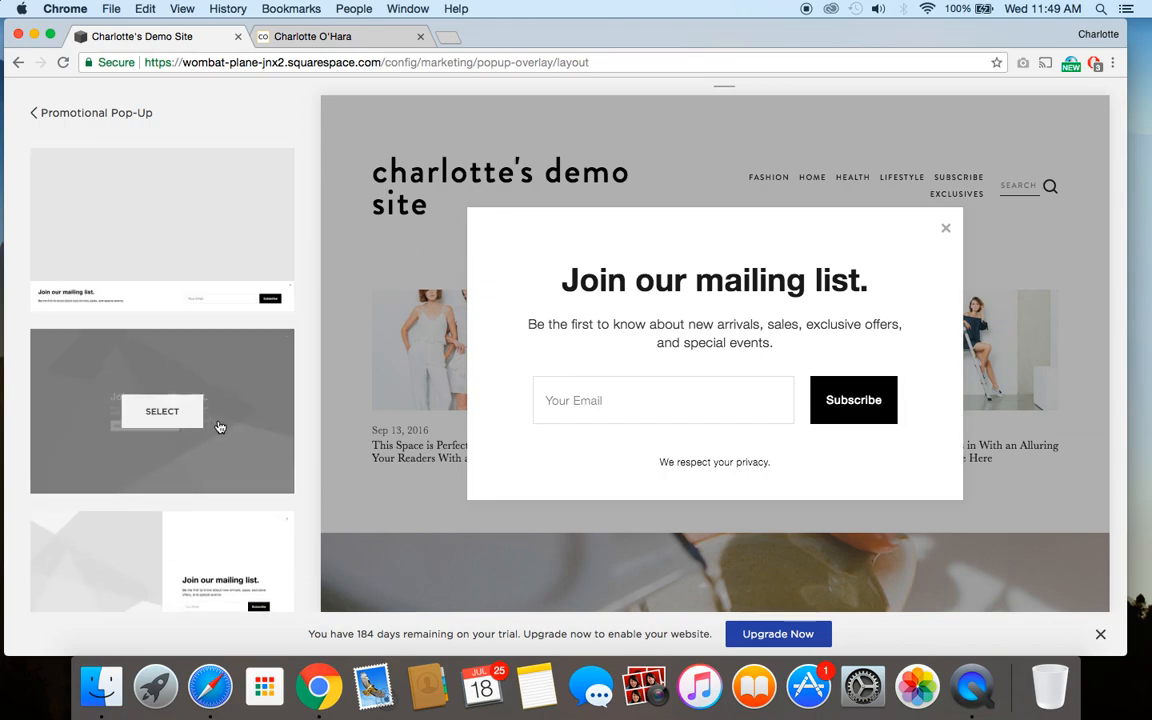
{"action": "scroll", "coordinate": [221, 429], "scroll_direction": "down", "scroll_amount": 2}
{"action": "scroll", "coordinate": [218, 393], "scroll_direction": "up", "scroll_amount": 15}
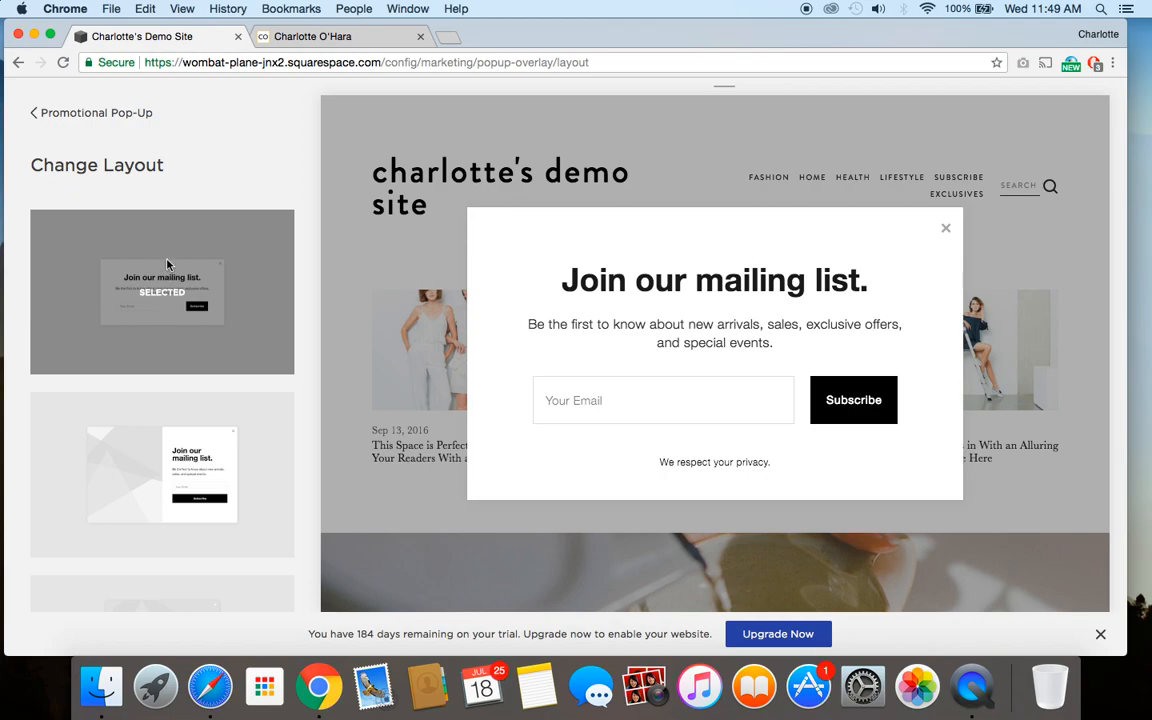
{"action": "left_click", "coordinate": [72, 120]}
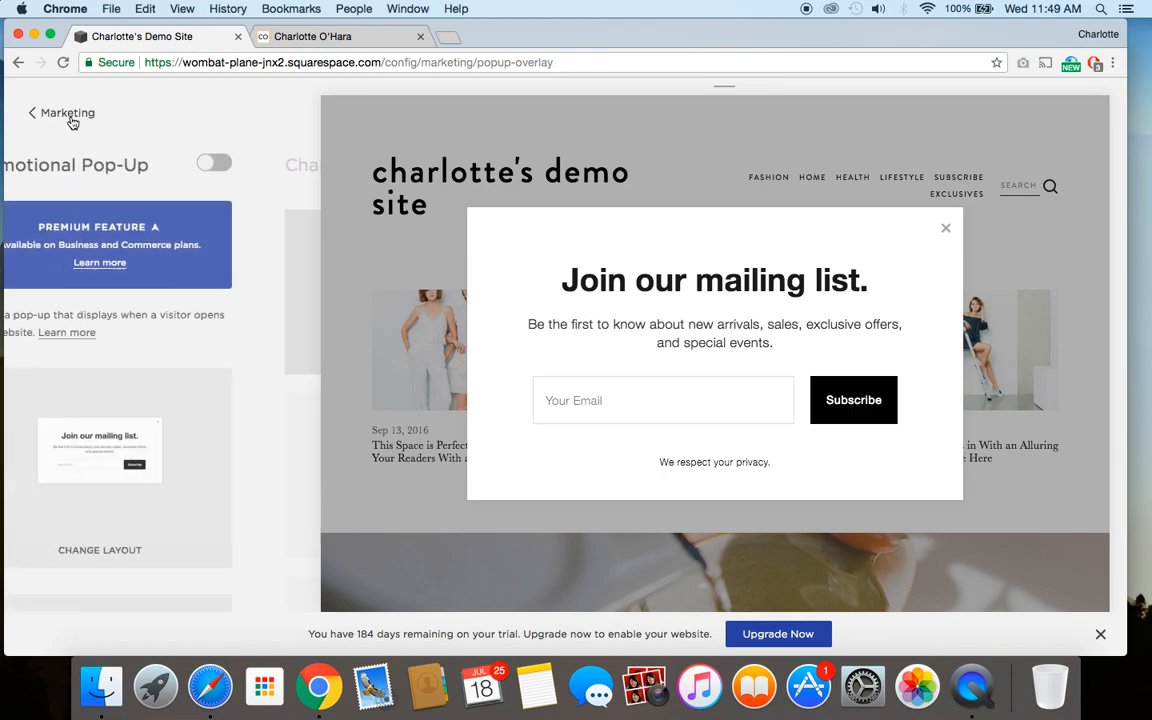
- Open the pop-up's Action settings for choosing a newsletter form or buttons
{"action": "scroll", "coordinate": [203, 267], "scroll_direction": "down", "scroll_amount": 5}
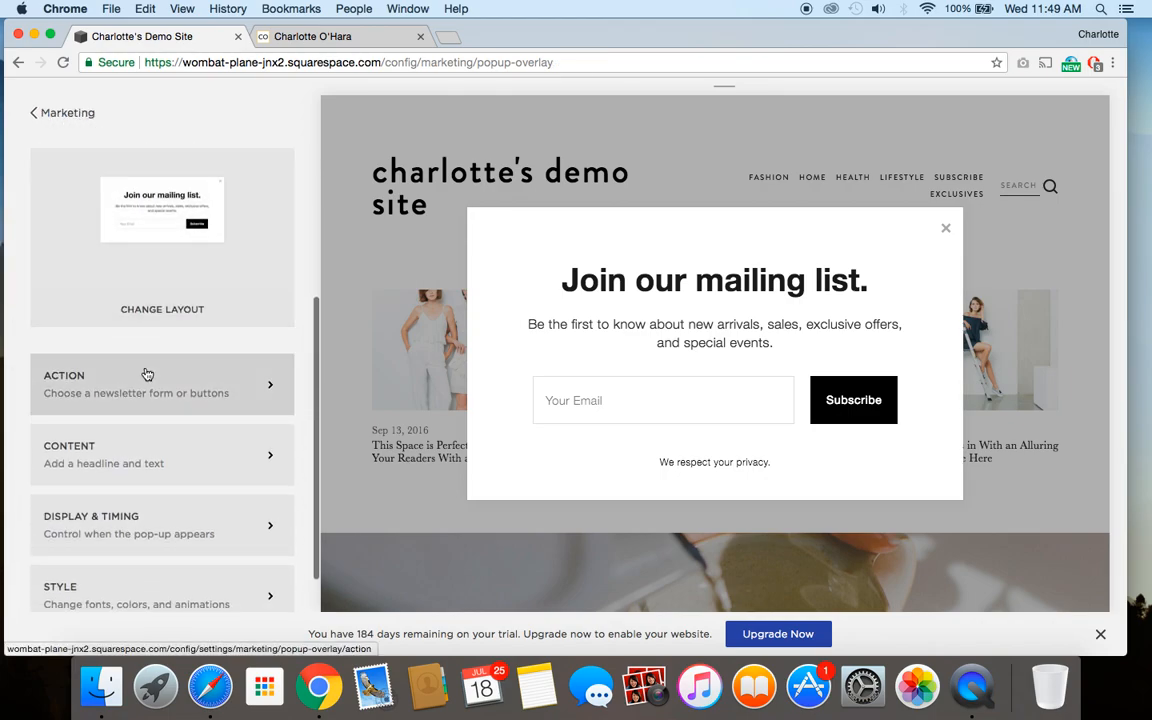
{"action": "scroll", "coordinate": [144, 373], "scroll_direction": "down", "scroll_amount": 2}
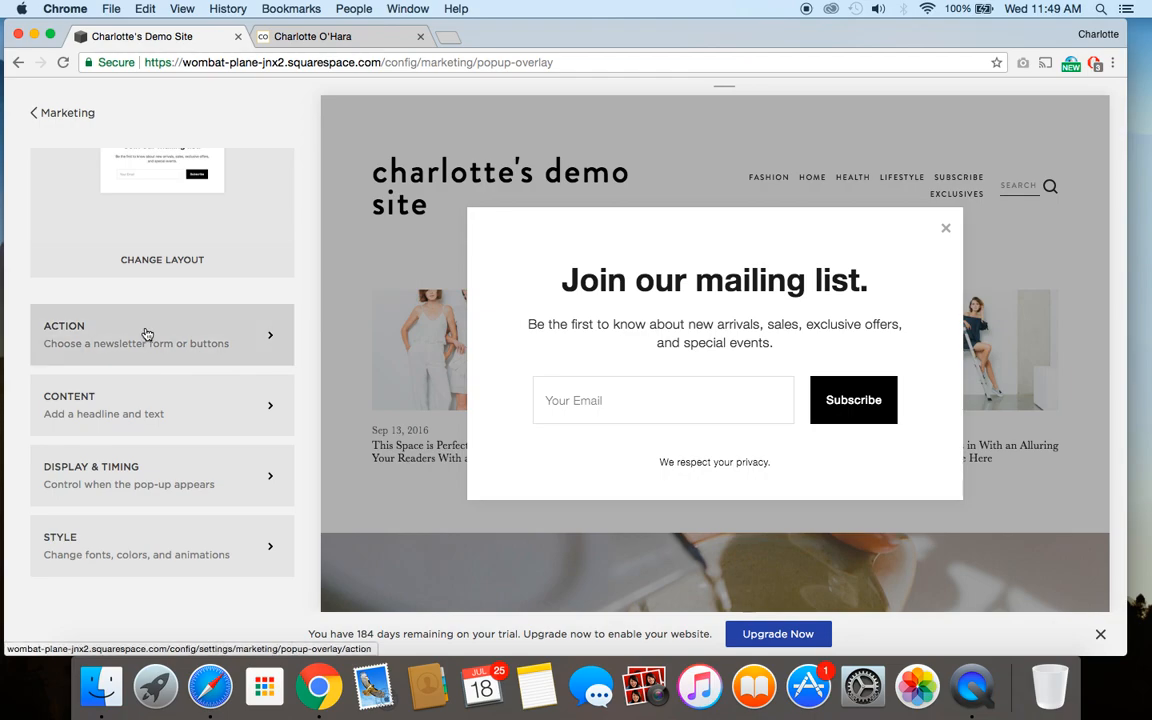
{"action": "left_click", "coordinate": [267, 337]}
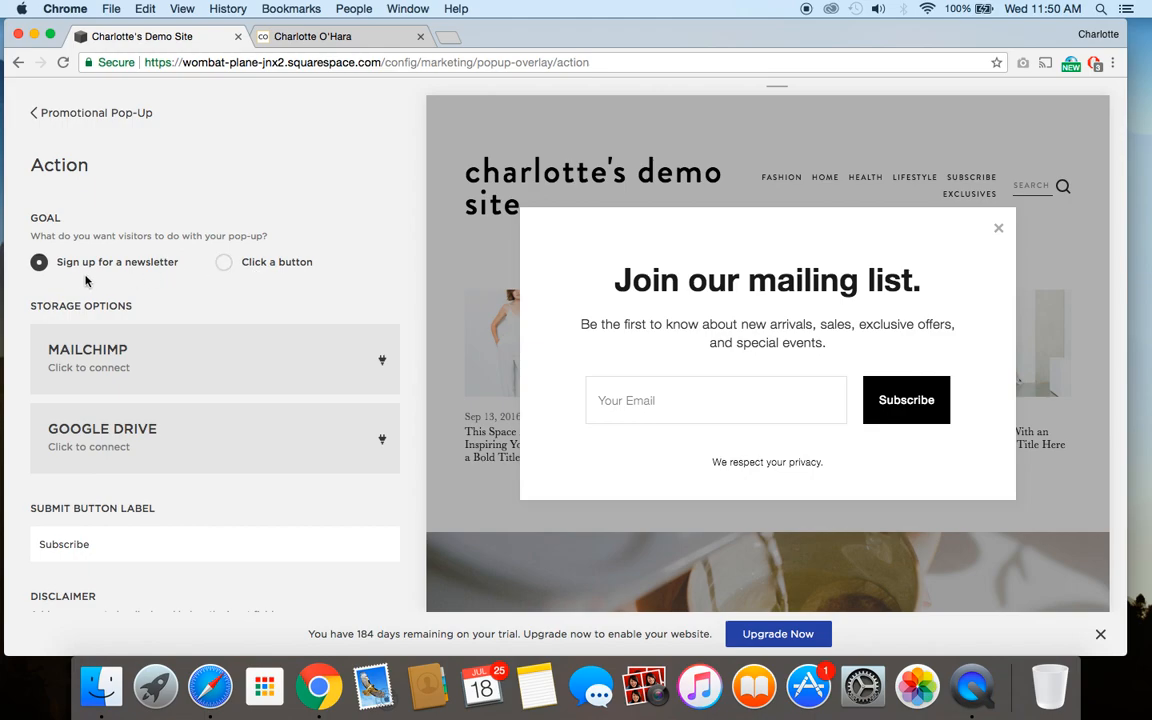
- Set the newsletter form's submit button label to "I want in!!"
{"action": "scroll", "coordinate": [113, 266], "scroll_direction": "down", "scroll_amount": 2}
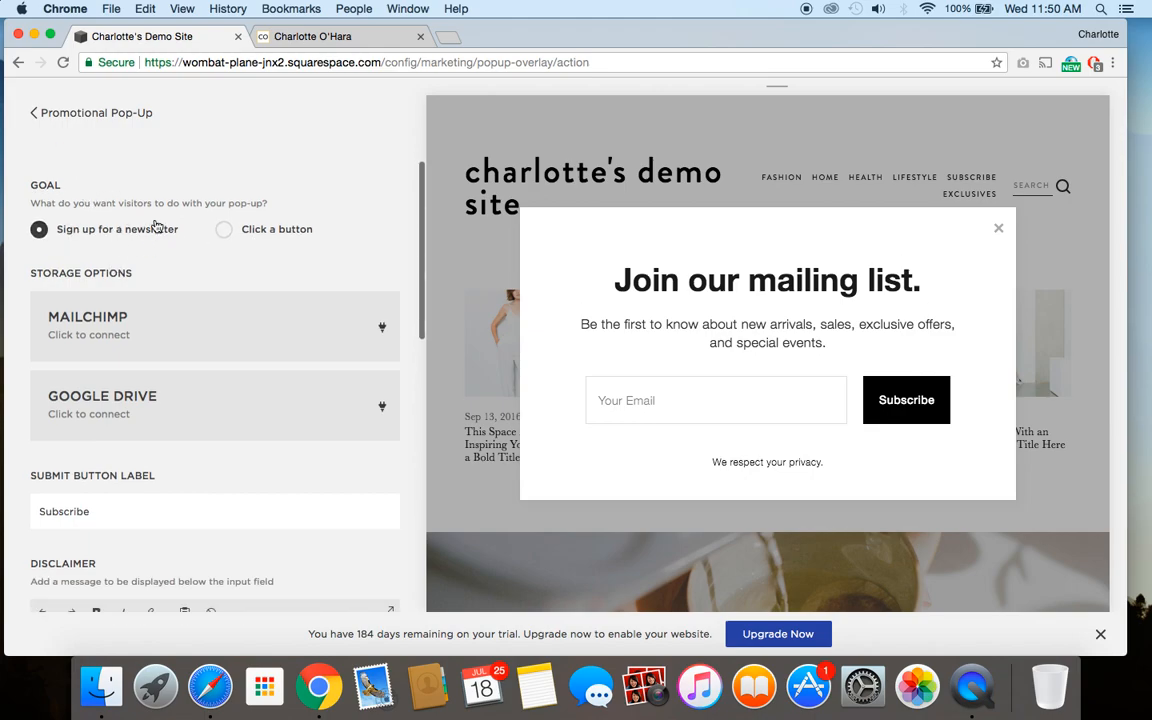
{"action": "scroll", "coordinate": [172, 245], "scroll_direction": "down", "scroll_amount": 3}
{"action": "scroll", "coordinate": [118, 179], "scroll_direction": "up", "scroll_amount": 2}
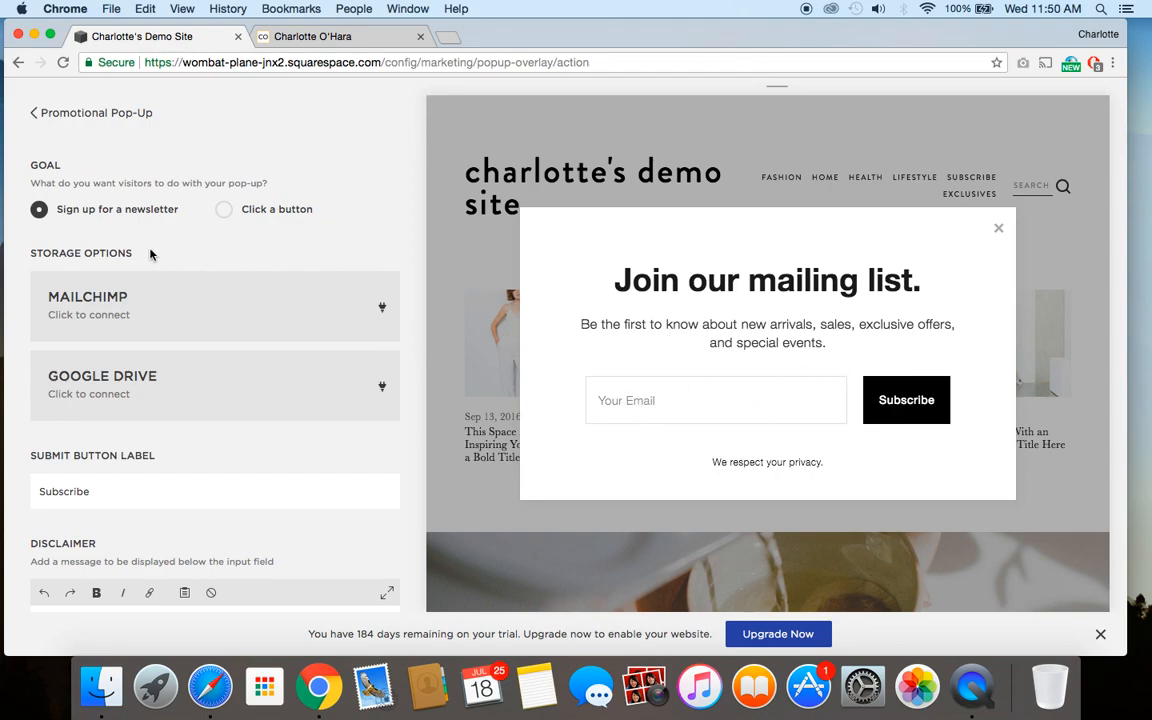
{"action": "scroll", "coordinate": [150, 254], "scroll_direction": "down", "scroll_amount": 2}
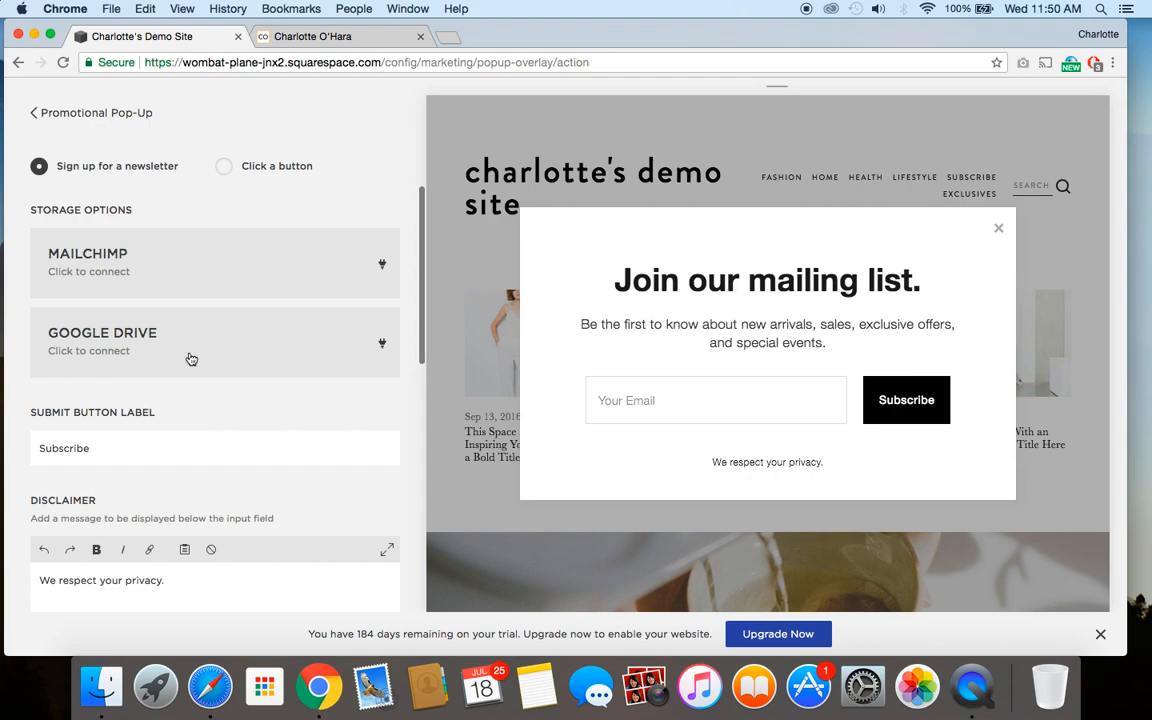
{"action": "scroll", "coordinate": [191, 359], "scroll_direction": "down", "scroll_amount": 5}
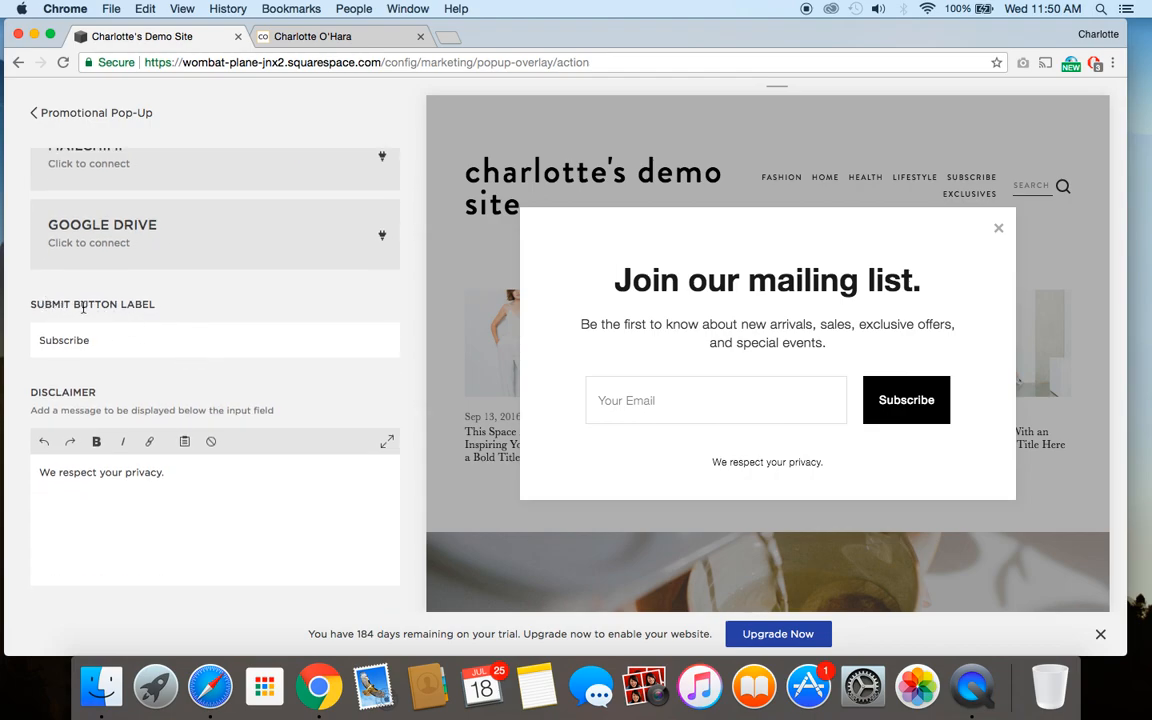
{"action": "left_click_drag", "start_coordinate": [40, 340], "coordinate": [112, 342]}
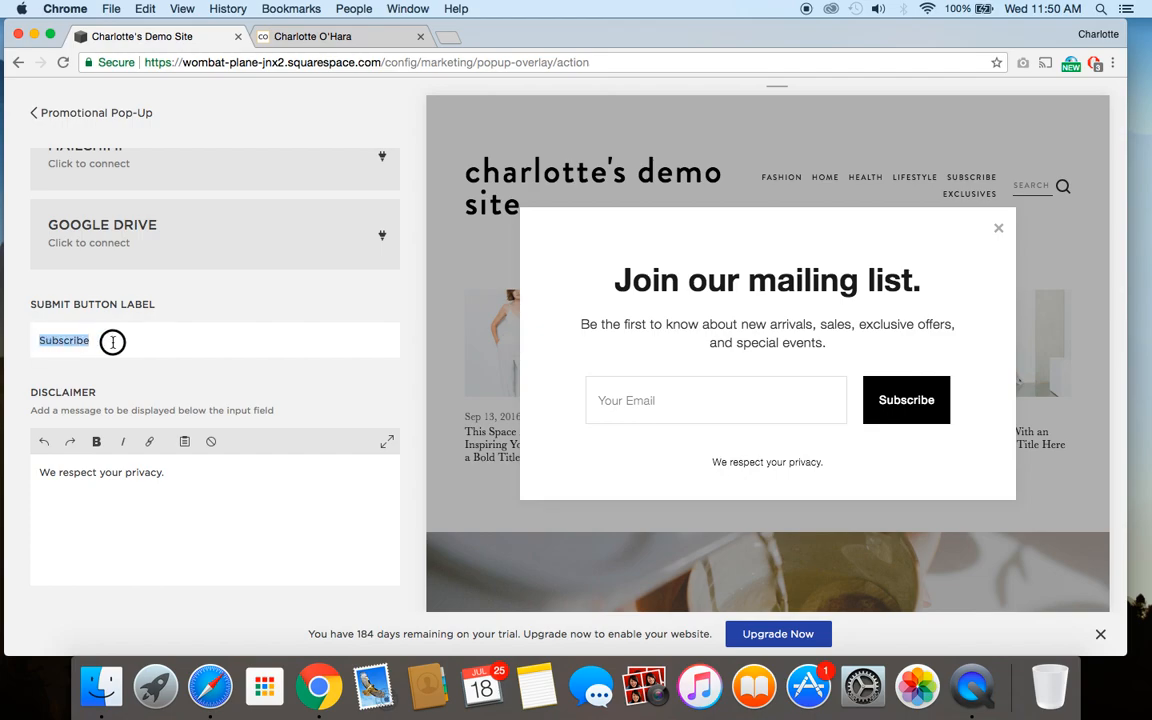
{"action": "type", "text": "I want it!!"}
{"action": "key", "text": "BackSpace"}
{"action": "key", "text": "BackSpace"}
{"action": "key", "text": "BackSpace"}
{"action": "type", "text": "n!!"}
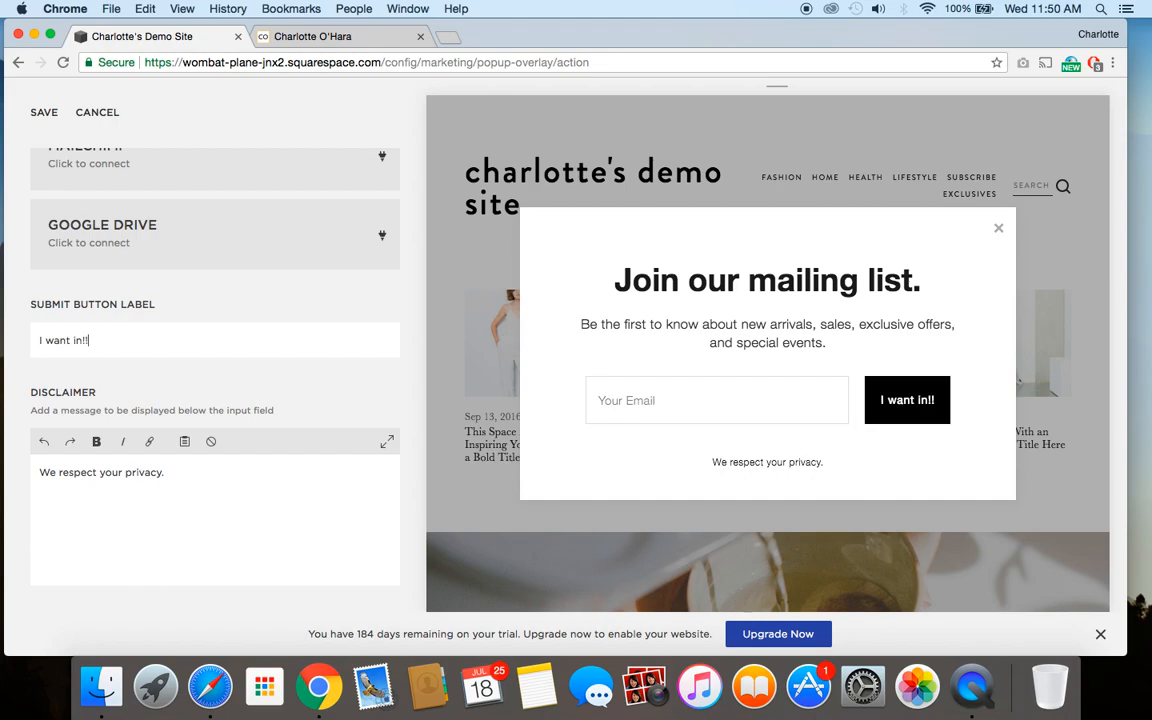
- Replace the disclaimer below the email field with "Spam sucks."
{"action": "scroll", "coordinate": [114, 545], "scroll_direction": "down", "scroll_amount": 2}
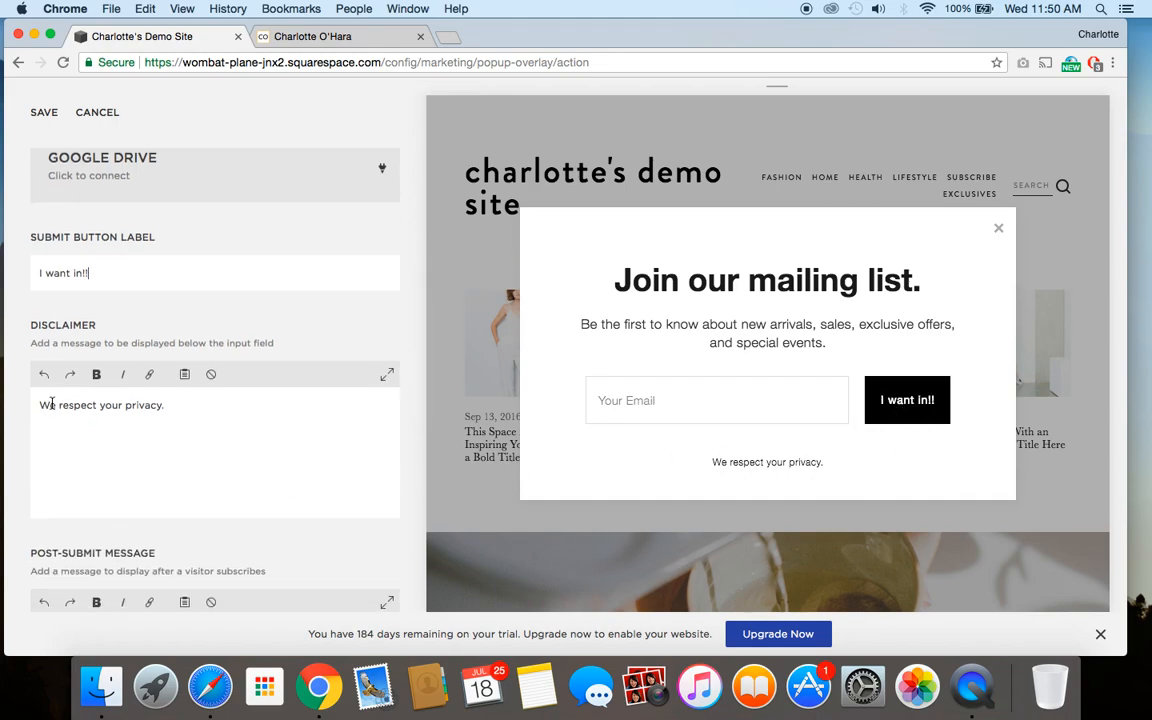
{"action": "triple_click", "coordinate": [237, 401]}
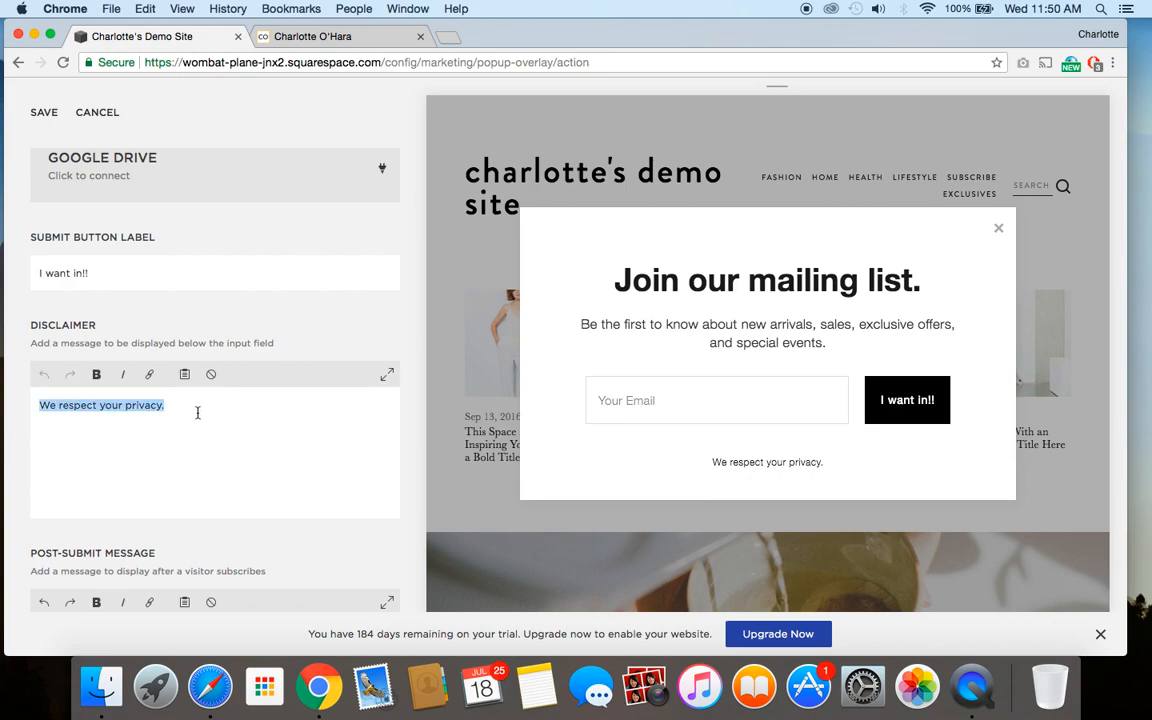
{"action": "type", "text": "Spam sucks."}
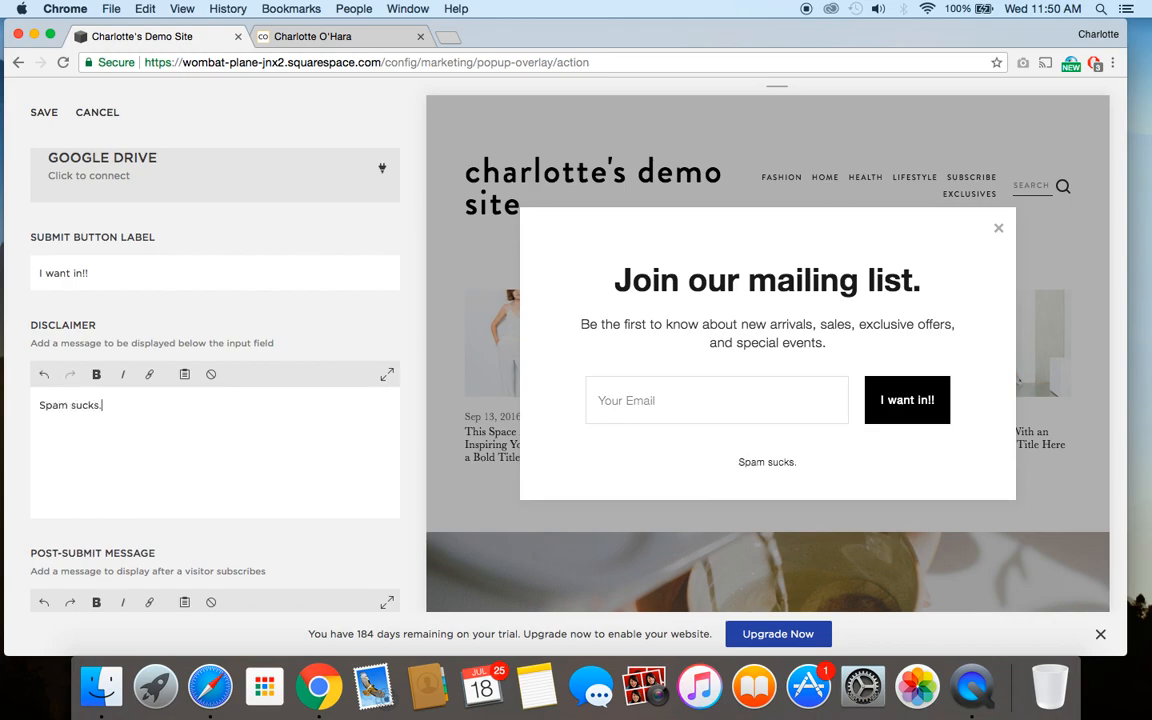
- Review the post-submit message and HTML fields, and change the pop-up's goal to Click a button
{"action": "scroll", "coordinate": [197, 477], "scroll_direction": "down", "scroll_amount": 3}
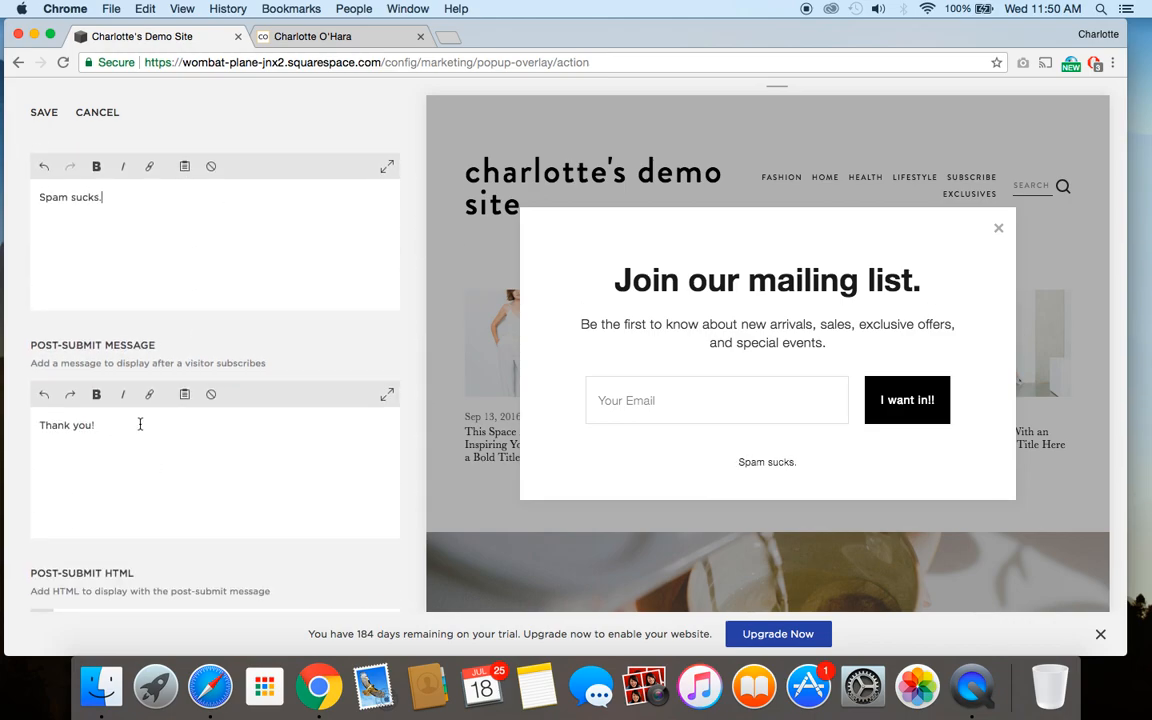
{"action": "scroll", "coordinate": [139, 424], "scroll_direction": "down", "scroll_amount": 4}
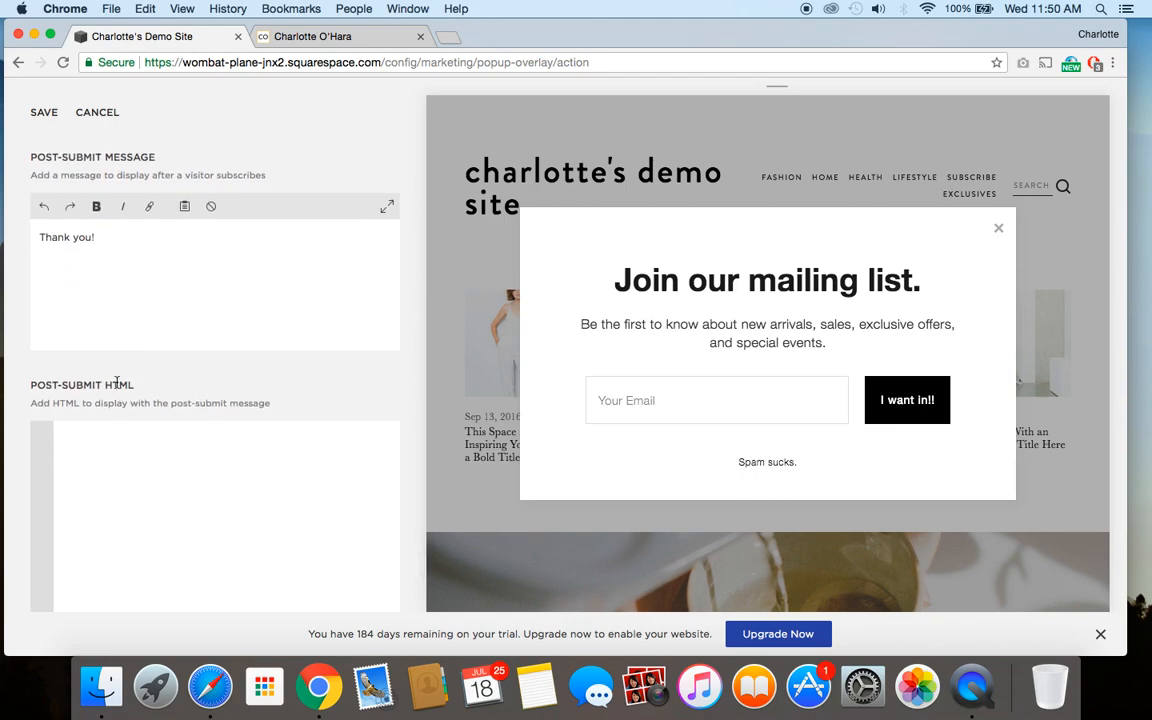
{"action": "scroll", "coordinate": [120, 385], "scroll_direction": "up", "scroll_amount": 10}
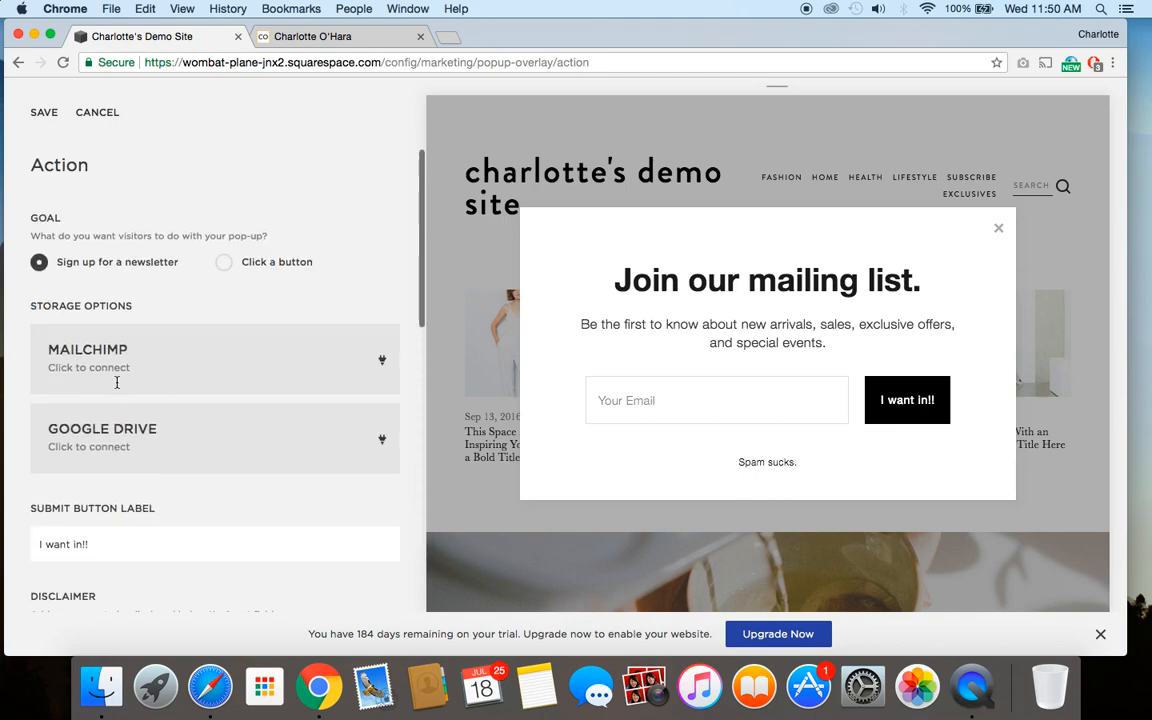
{"action": "left_click", "coordinate": [224, 264]}
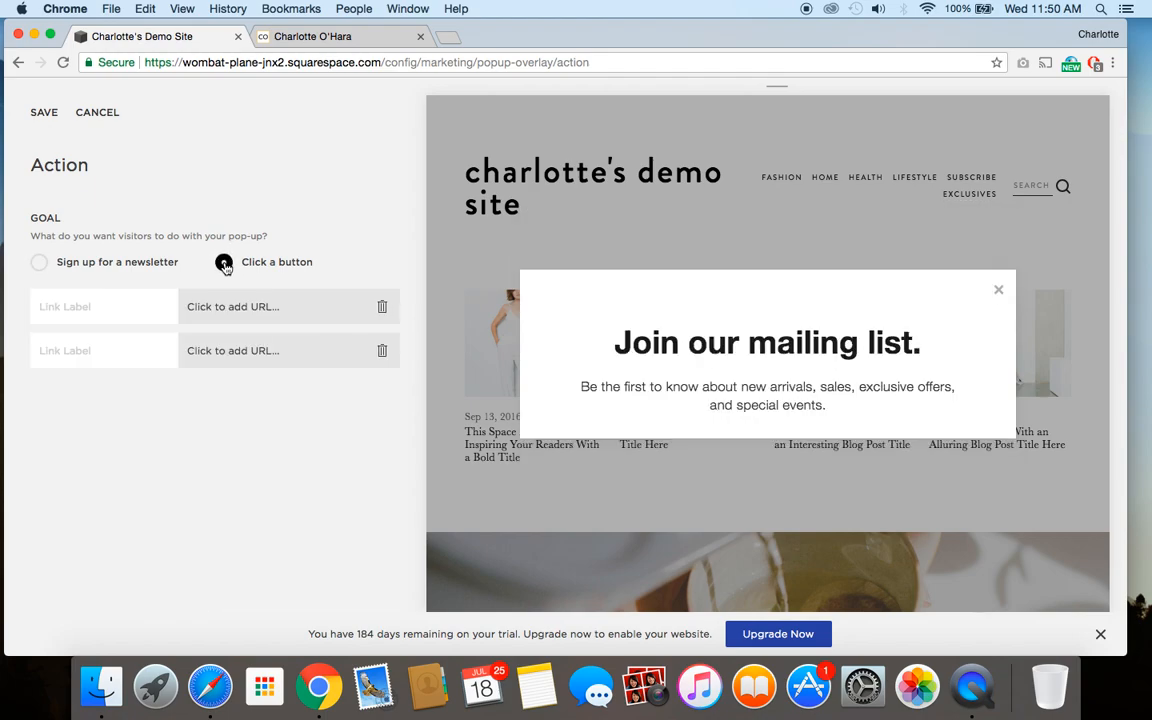
- Label the pop-up's first button "Read the blog" and look at its link type options without choosing one
{"action": "left_click", "coordinate": [77, 313]}
{"action": "type", "text": "Read the blog"}
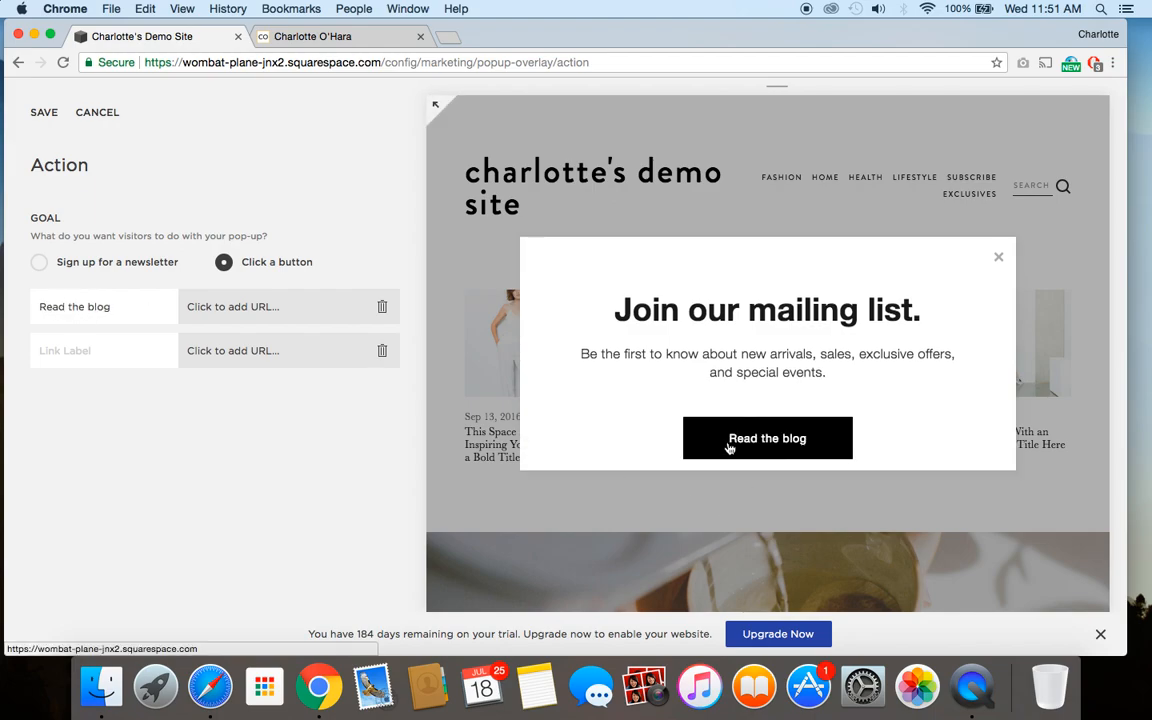
{"action": "left_click", "coordinate": [276, 311]}
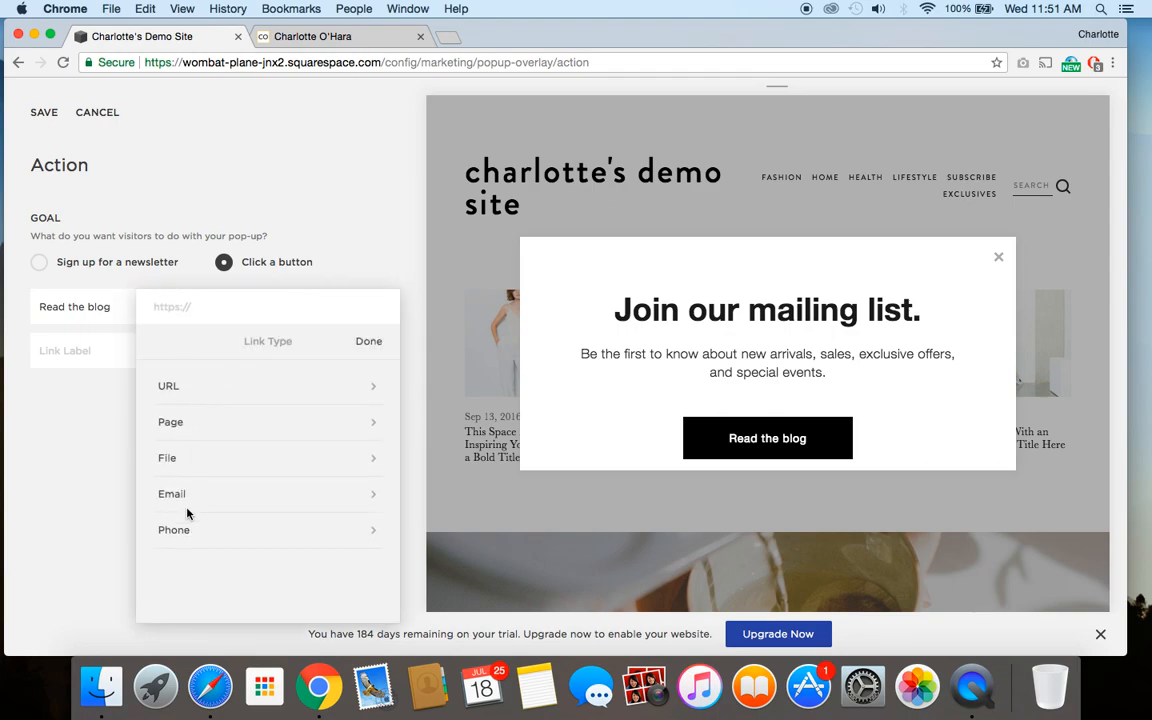
{"action": "left_click", "coordinate": [80, 463]}
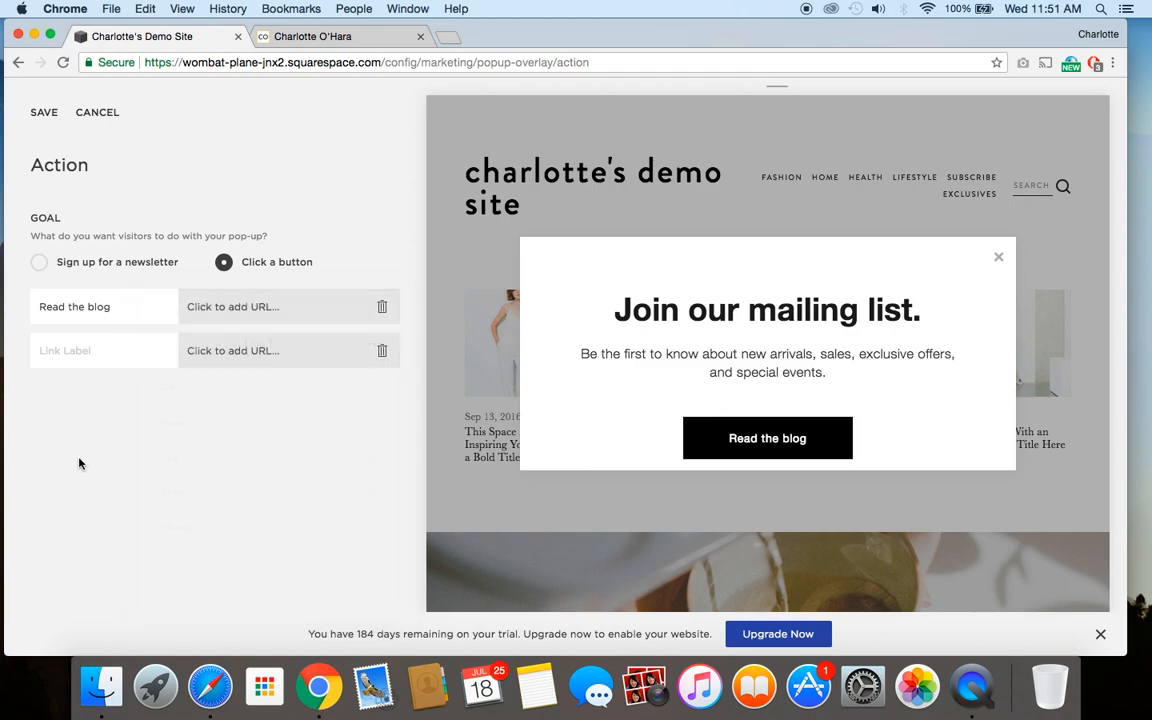
- Try labelling the pop-up's second button "Shop products" and discard the unsaved action changes
{"action": "left_click", "coordinate": [84, 351]}
{"action": "type", "text": "Shop products"}
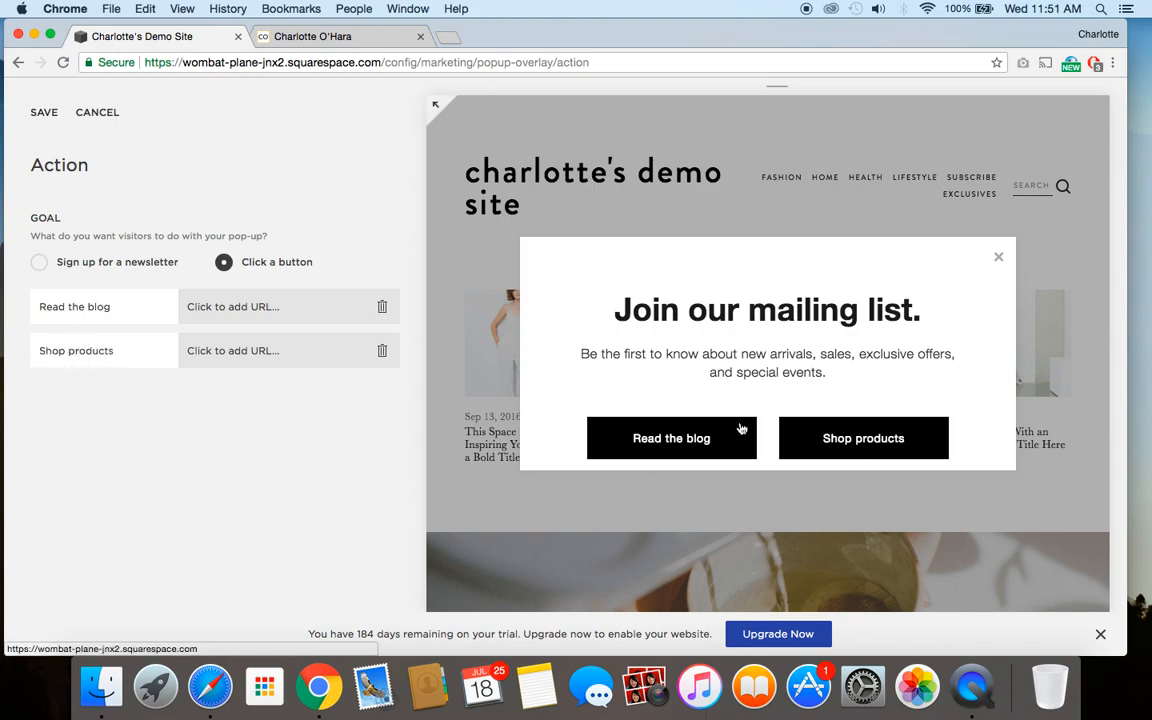
{"action": "left_click", "coordinate": [97, 114]}
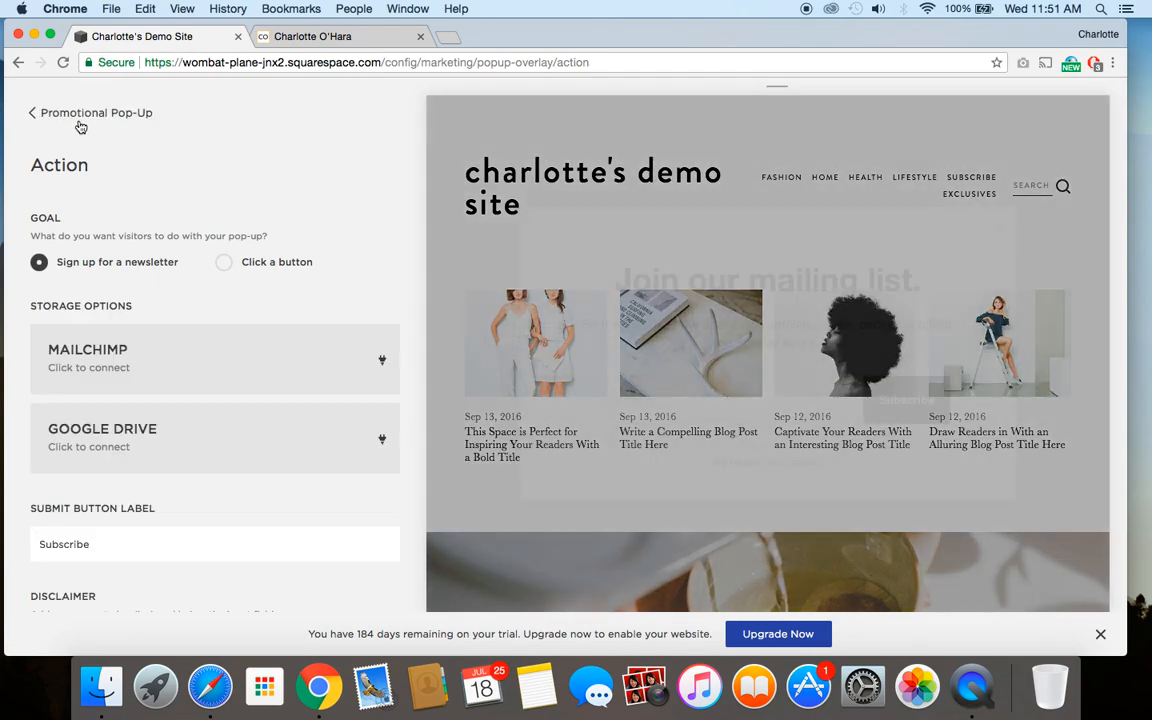
- Examine the headline and body text in the pop-up's content settings and return to the pop-up overview
{"action": "left_click", "coordinate": [74, 116]}
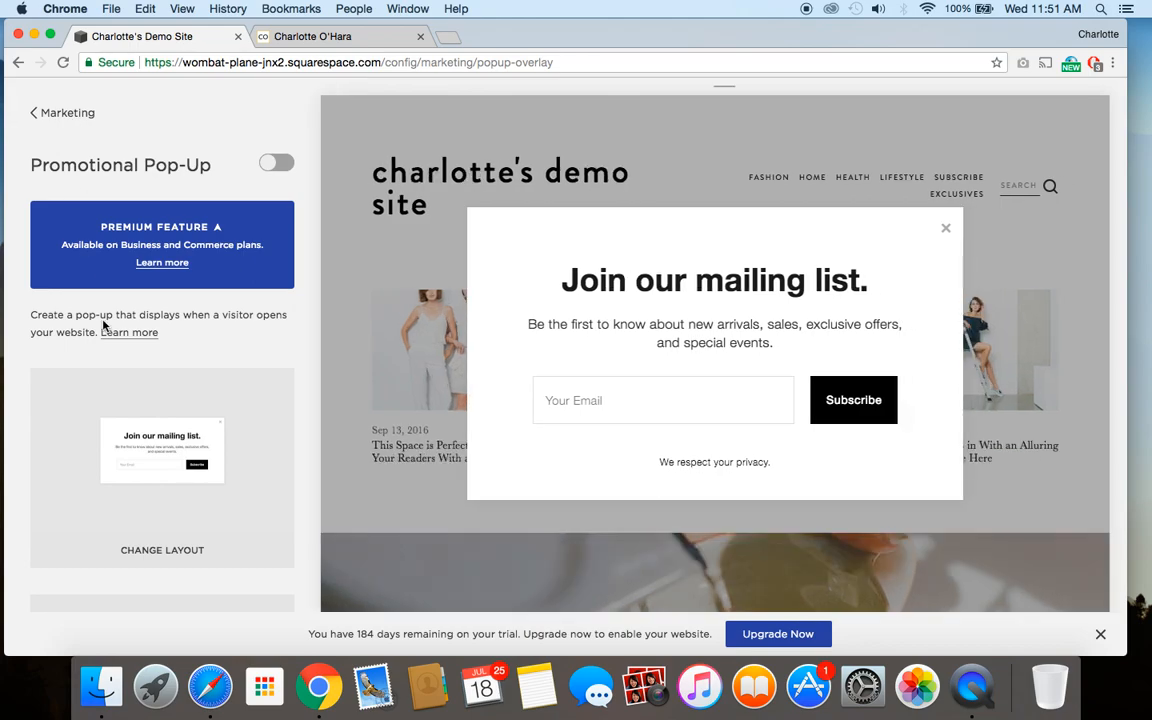
{"action": "scroll", "coordinate": [103, 327], "scroll_direction": "down", "scroll_amount": 5}
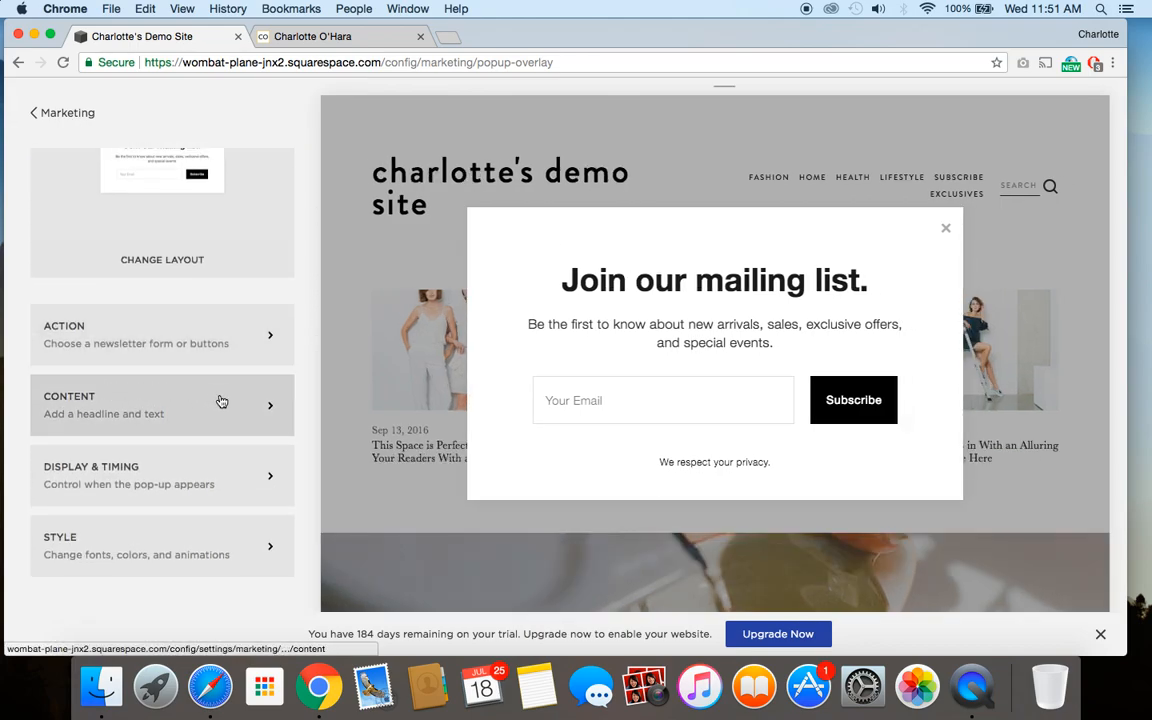
{"action": "left_click", "coordinate": [259, 415]}
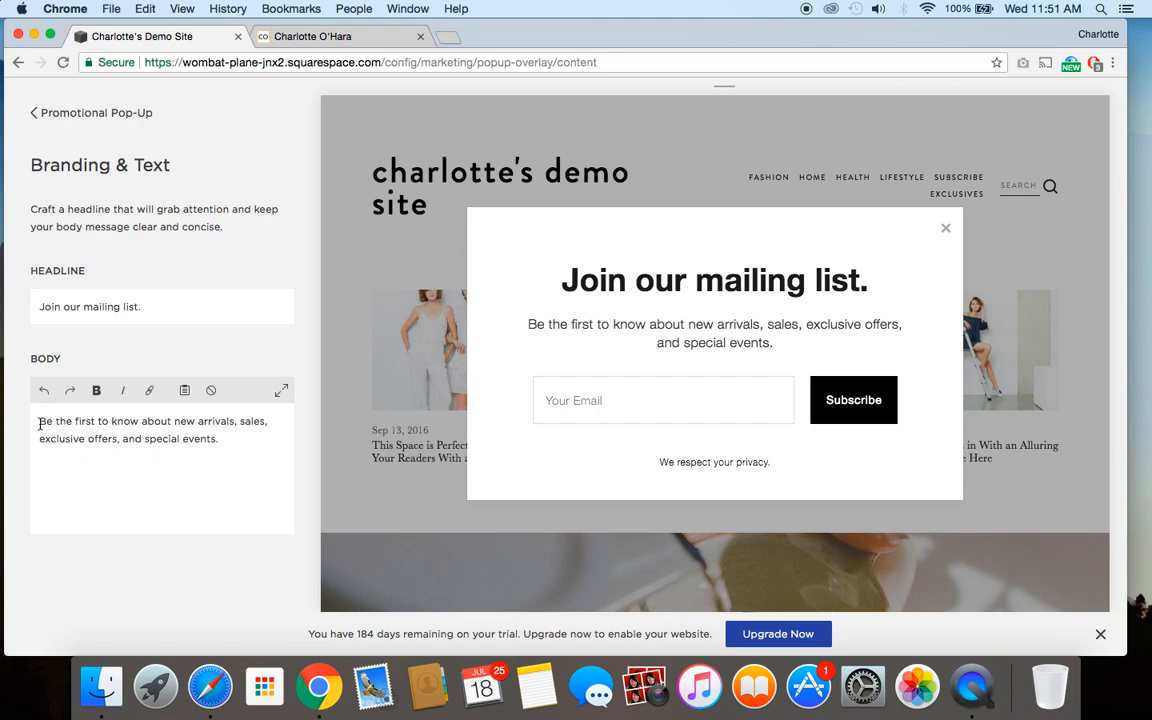
{"action": "left_click_drag", "start_coordinate": [40, 422], "coordinate": [234, 432]}
{"action": "left_click", "coordinate": [226, 457]}
{"action": "left_click", "coordinate": [67, 110]}
- In the display and timing settings, limit the pop-up to Only Certain Pages
{"action": "scroll", "coordinate": [98, 342], "scroll_direction": "down", "scroll_amount": 3}
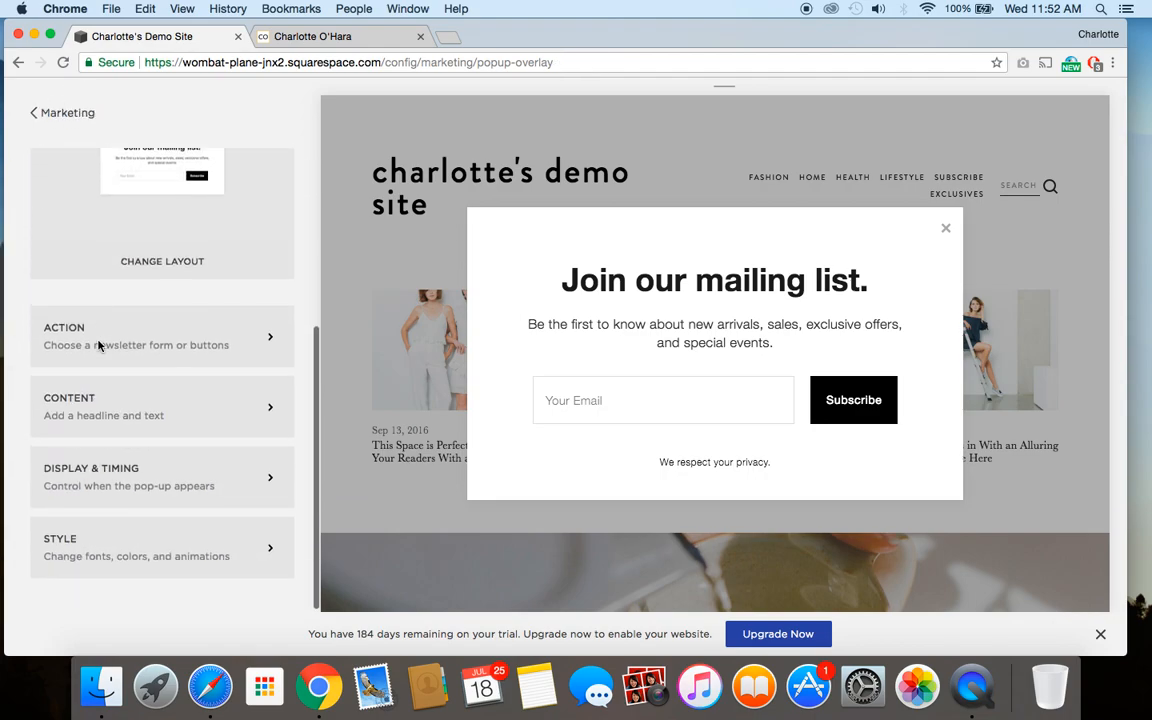
{"action": "left_click", "coordinate": [186, 483]}
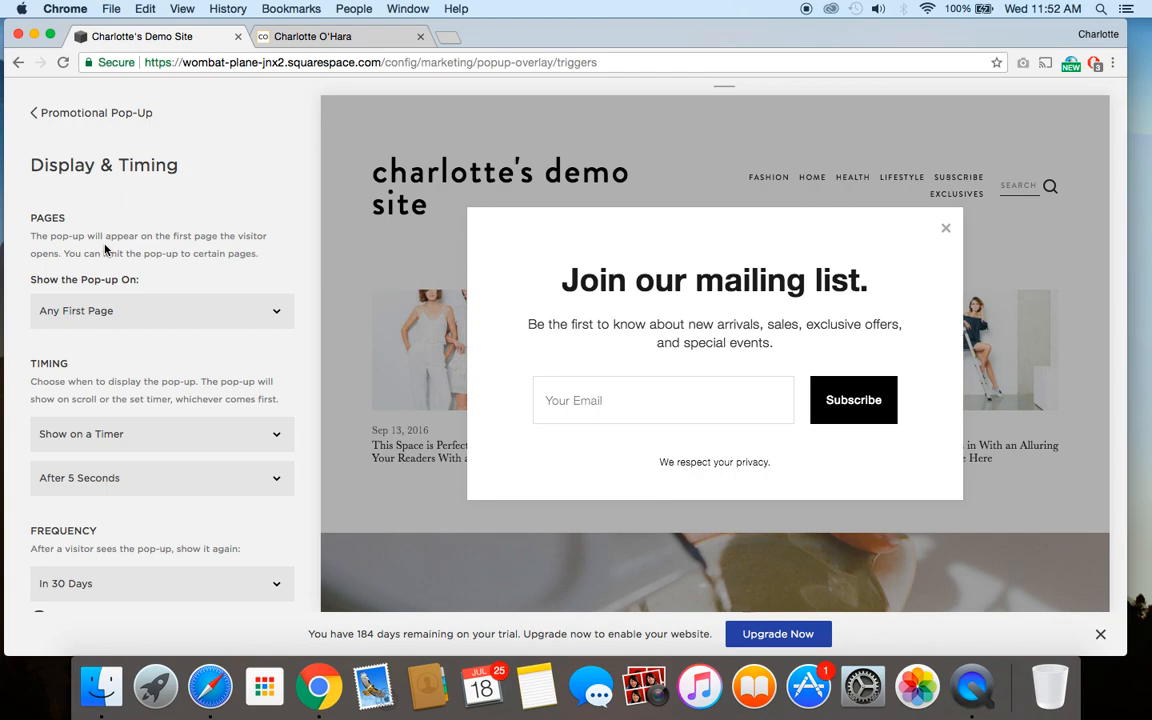
{"action": "scroll", "coordinate": [105, 248], "scroll_direction": "down", "scroll_amount": 2}
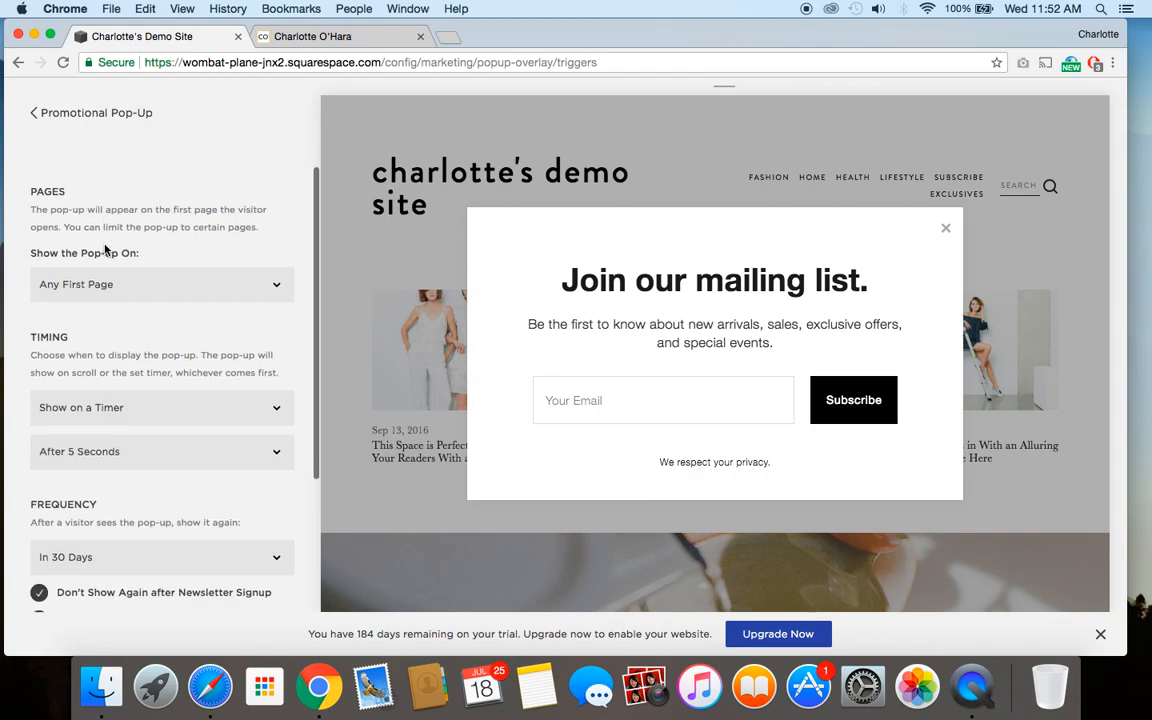
{"action": "left_click", "coordinate": [169, 283]}
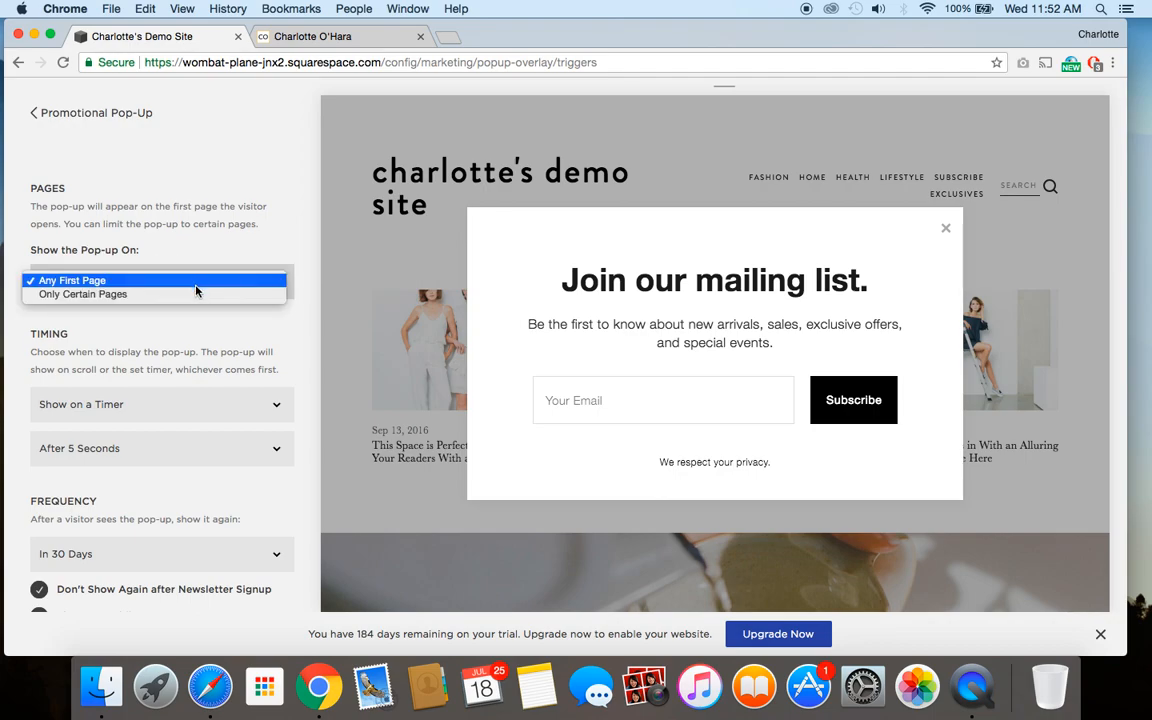
{"action": "left_click", "coordinate": [141, 297]}
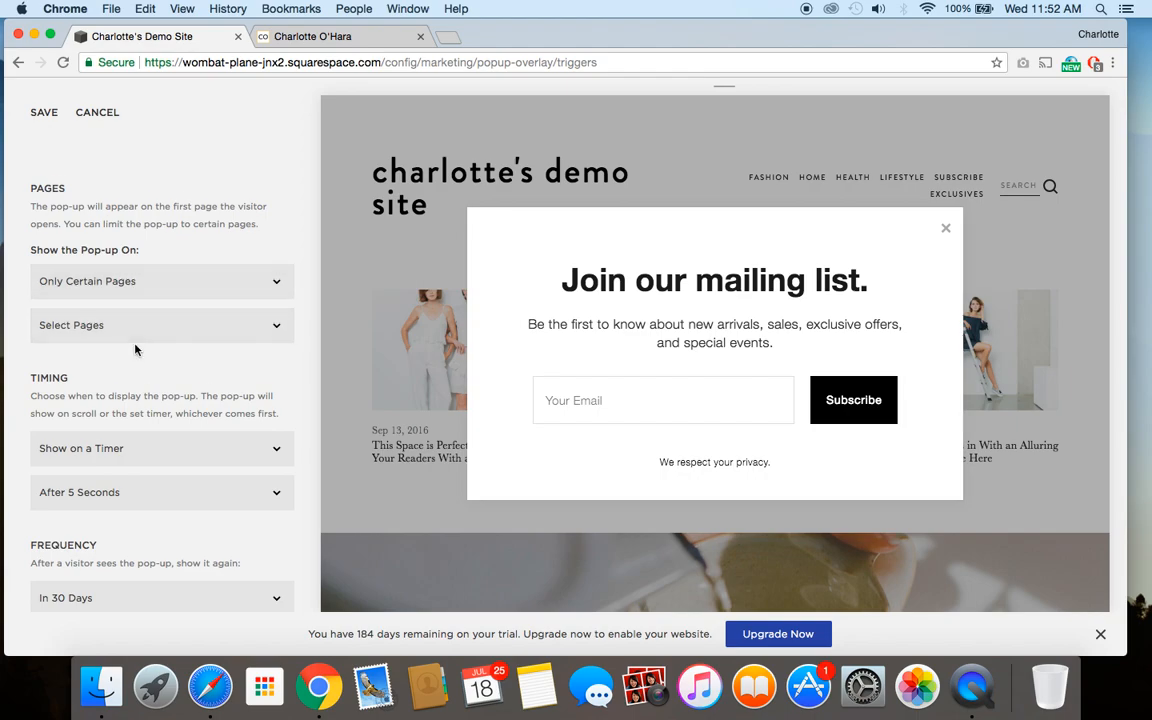
- Examine the options for the pop-up's timing trigger, timer delay and repeat frequency without changing them
{"action": "scroll", "coordinate": [136, 345], "scroll_direction": "down", "scroll_amount": 3}
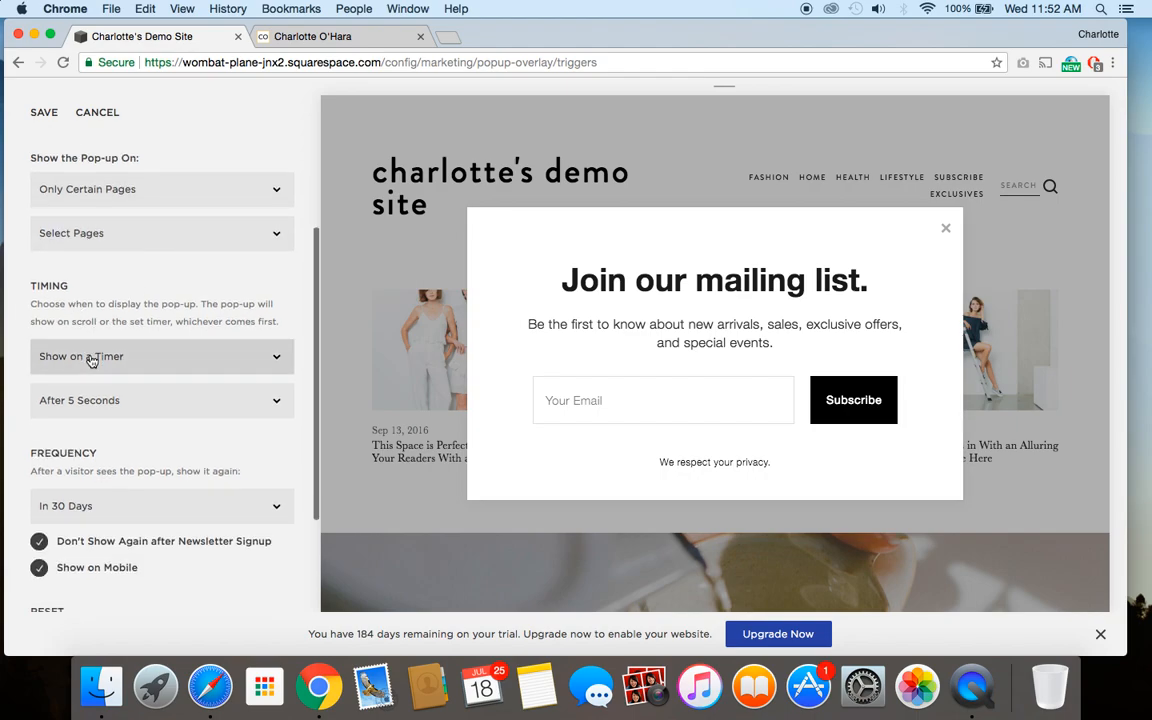
{"action": "left_click", "coordinate": [91, 357]}
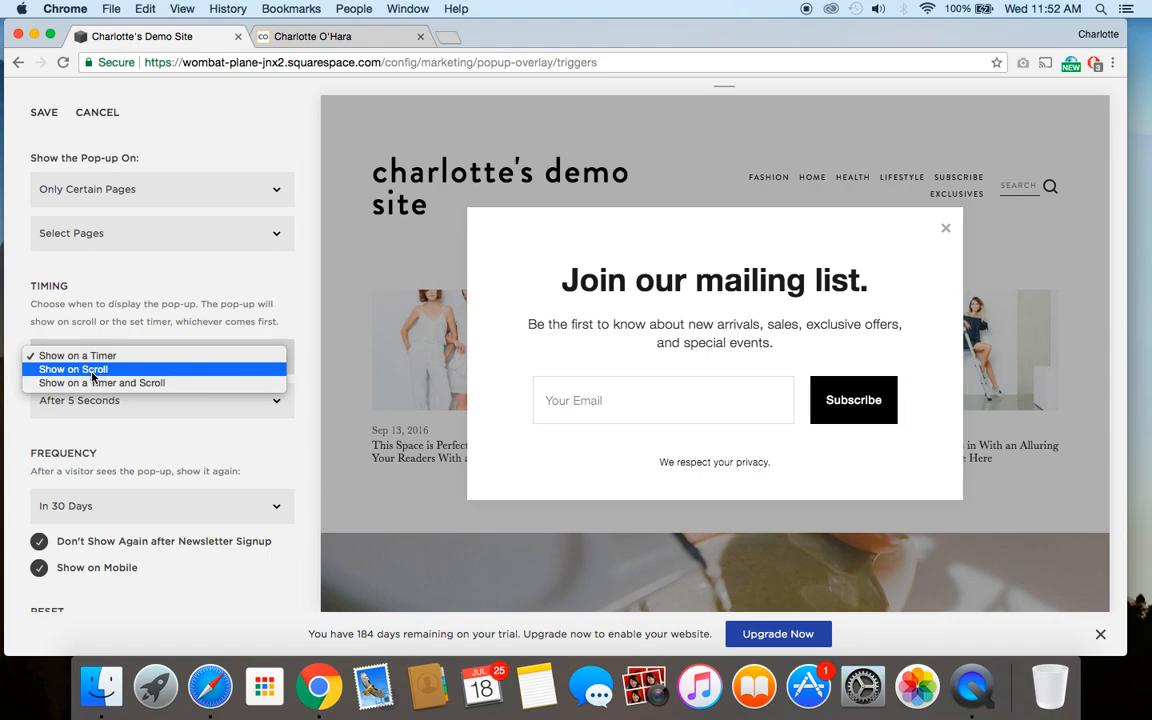
{"action": "left_click", "coordinate": [119, 323]}
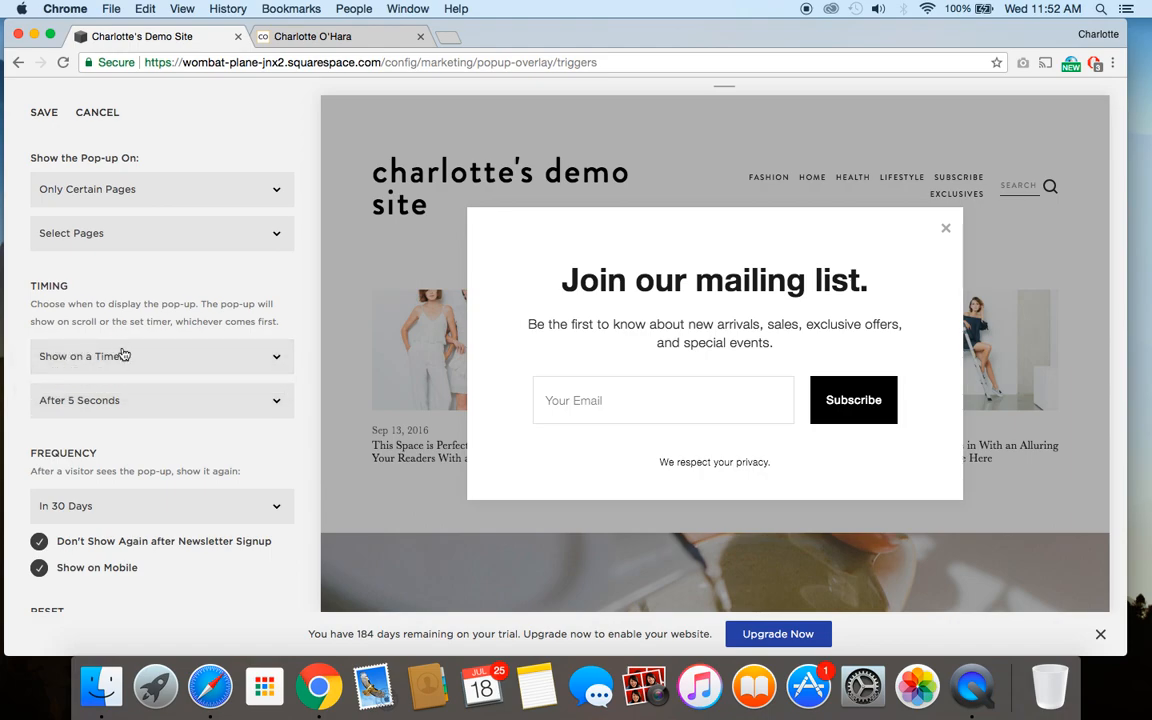
{"action": "left_click", "coordinate": [277, 401]}
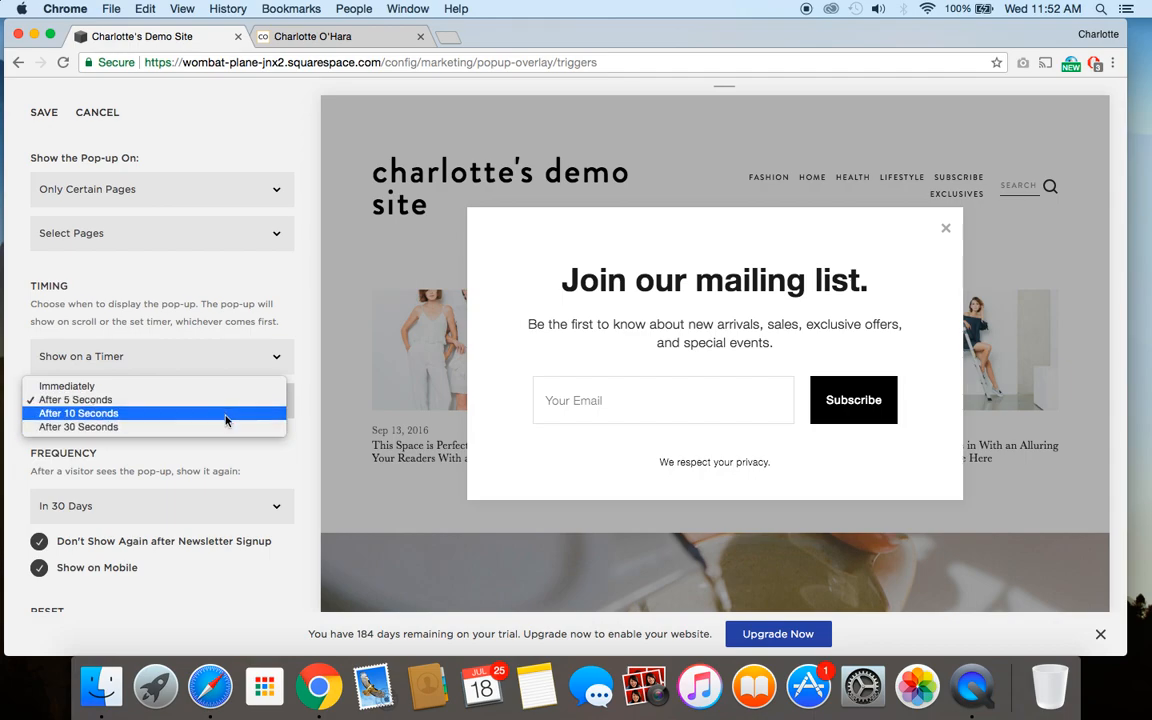
{"action": "left_click", "coordinate": [200, 448]}
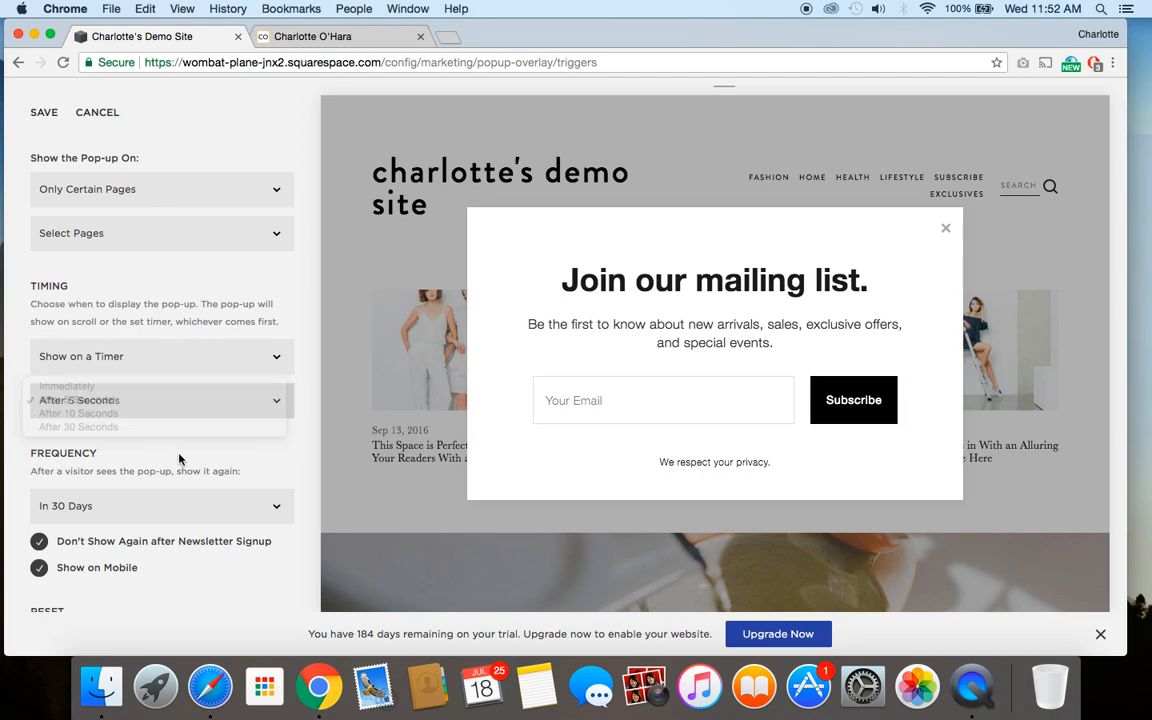
{"action": "scroll", "coordinate": [179, 459], "scroll_direction": "down", "scroll_amount": 3}
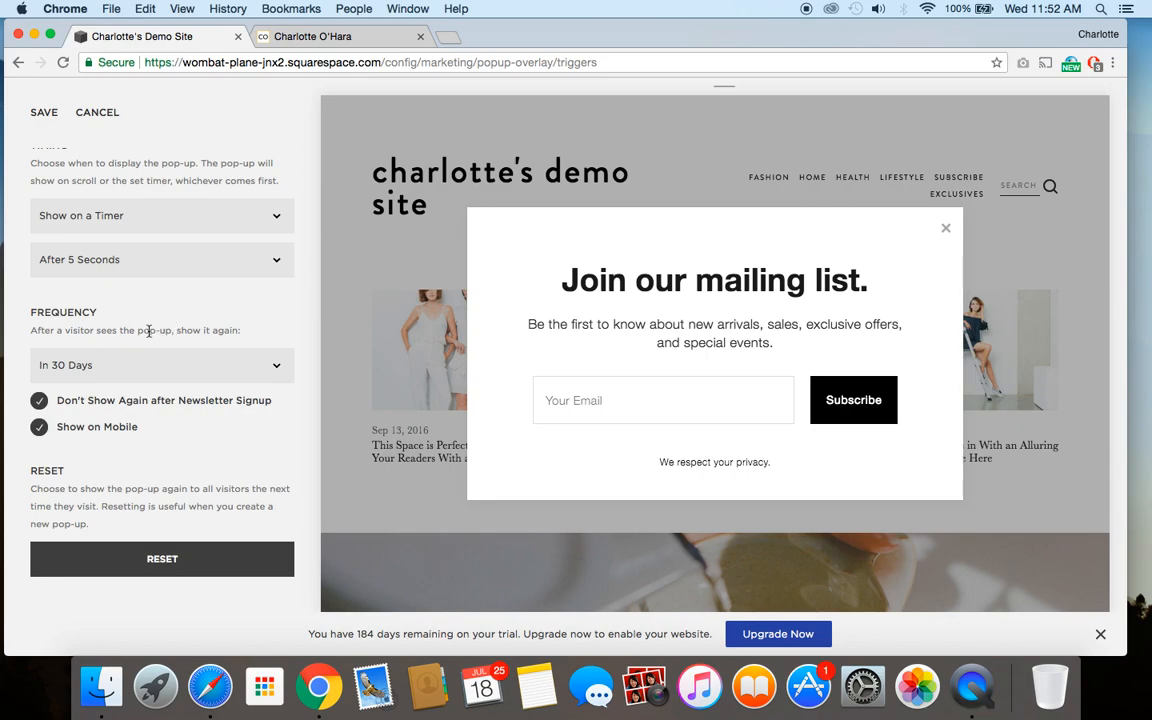
{"action": "left_click", "coordinate": [277, 366]}
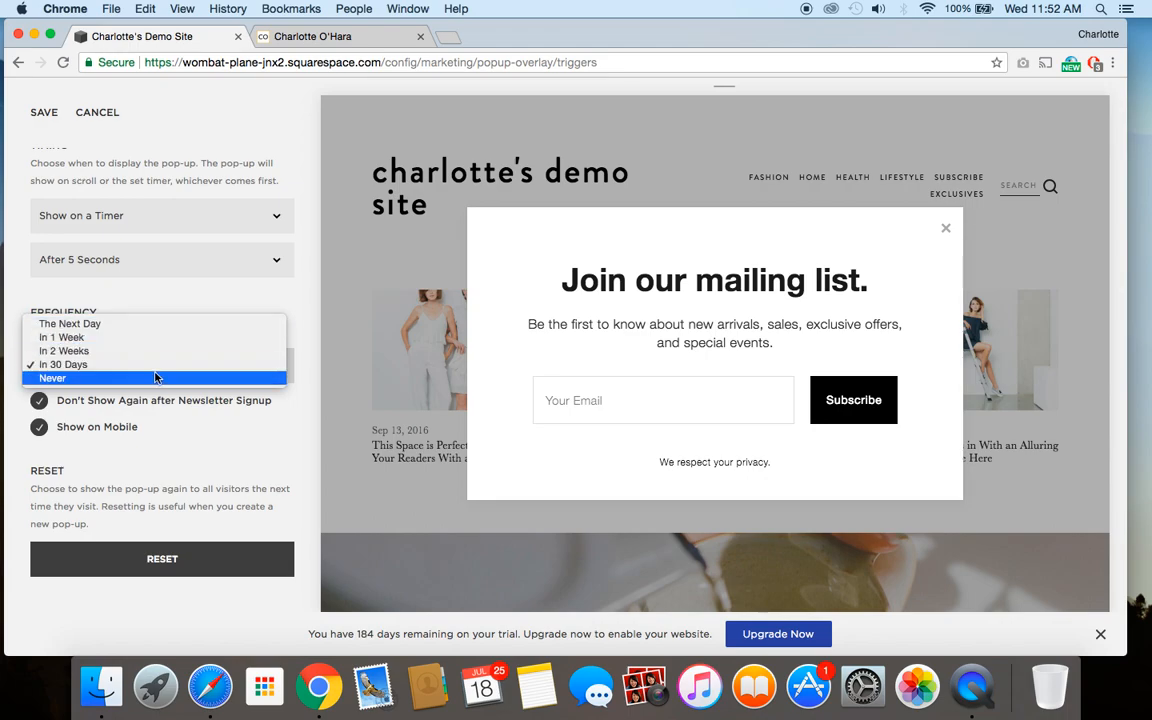
{"action": "left_click", "coordinate": [125, 484]}
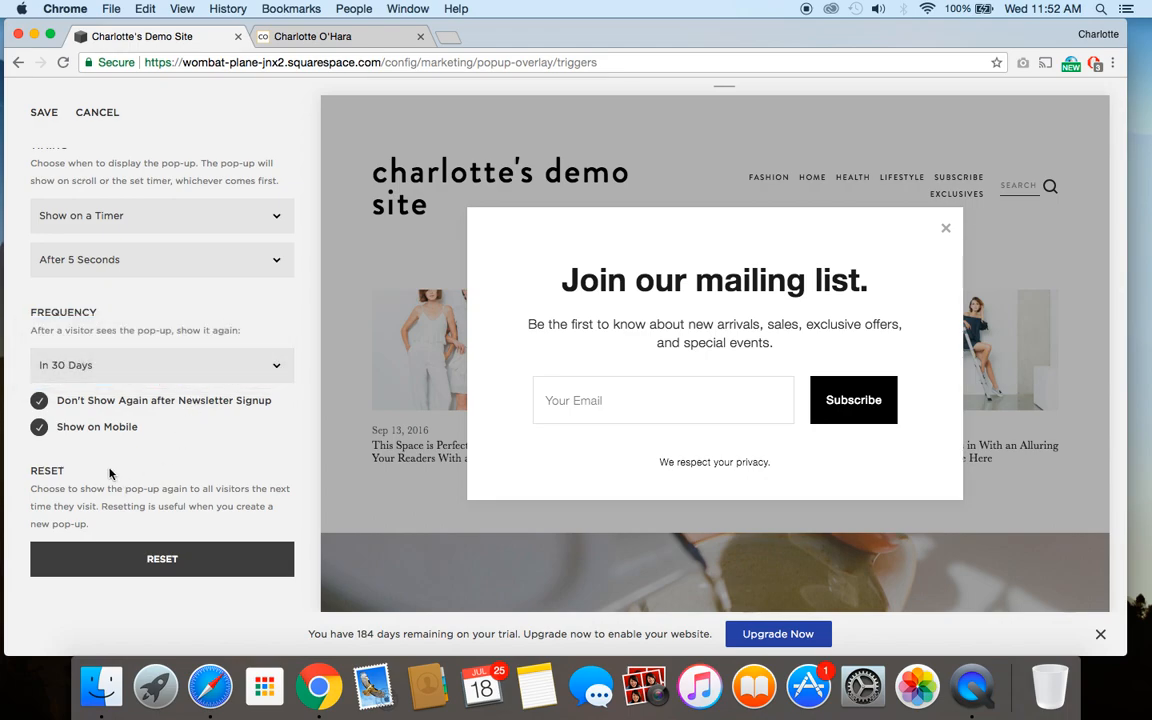
- Try the newsletter-signup and mobile display checkboxes, and discard the display and timing changes
{"action": "left_click", "coordinate": [40, 401]}
{"action": "left_click", "coordinate": [40, 428]}
{"action": "scroll", "coordinate": [134, 486], "scroll_direction": "up", "scroll_amount": 5}
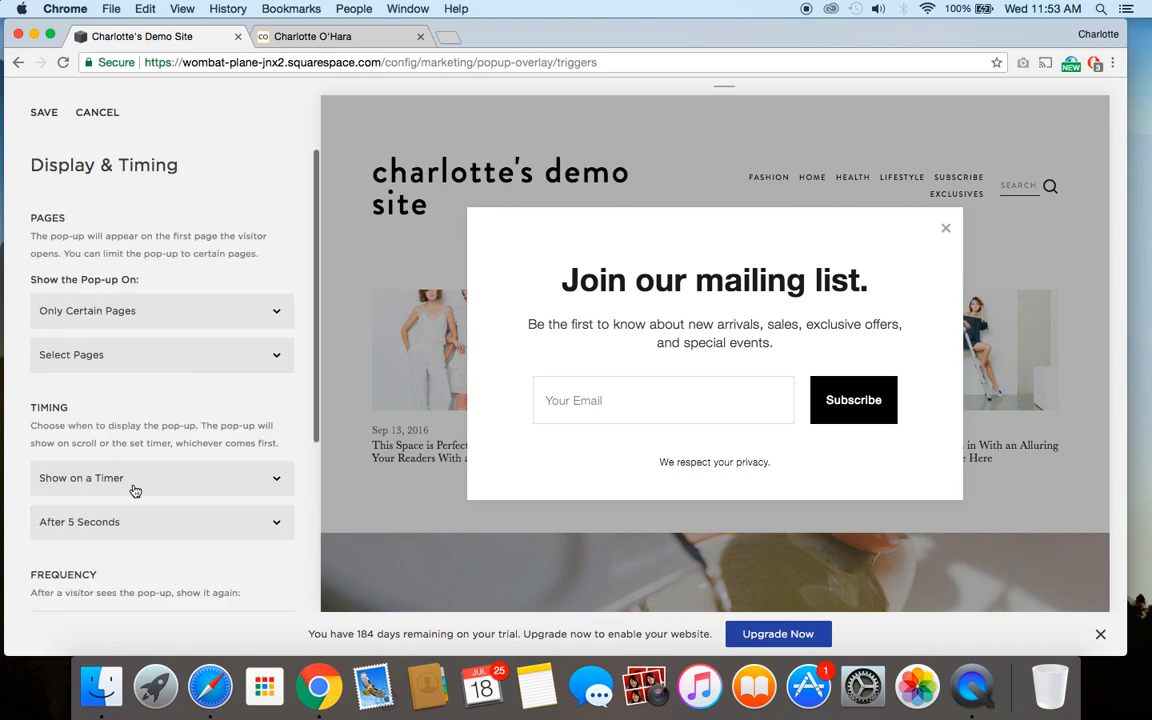
{"action": "left_click", "coordinate": [90, 113]}
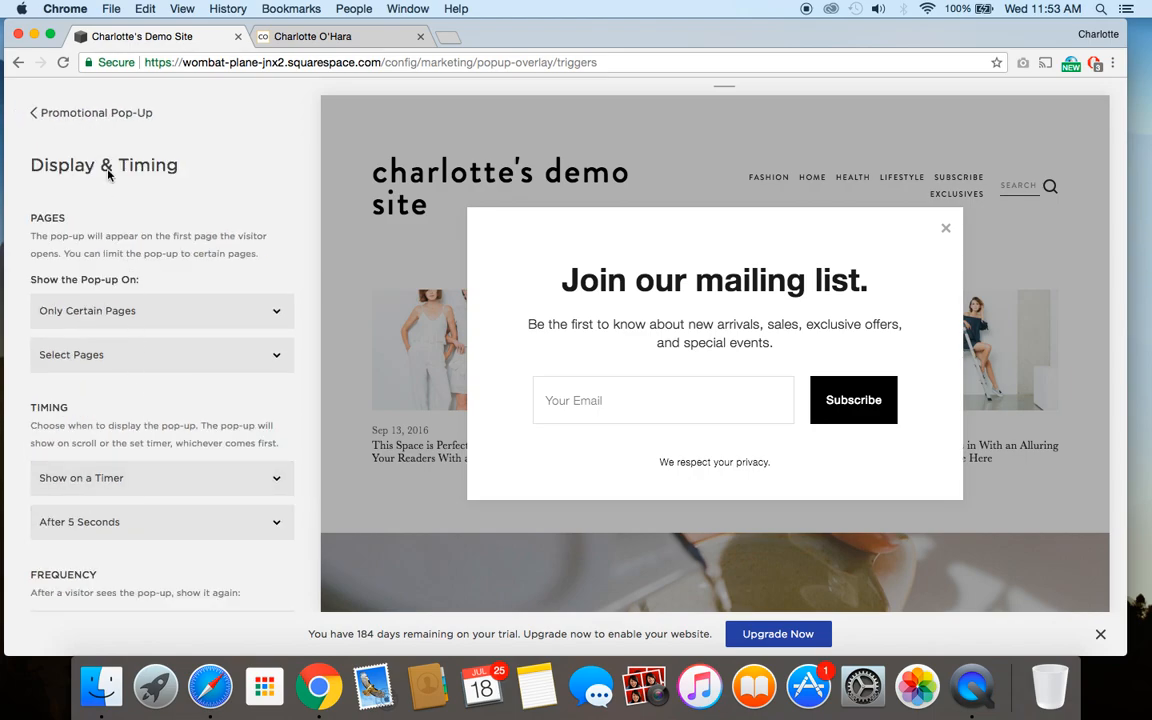
{"action": "left_click", "coordinate": [85, 113]}
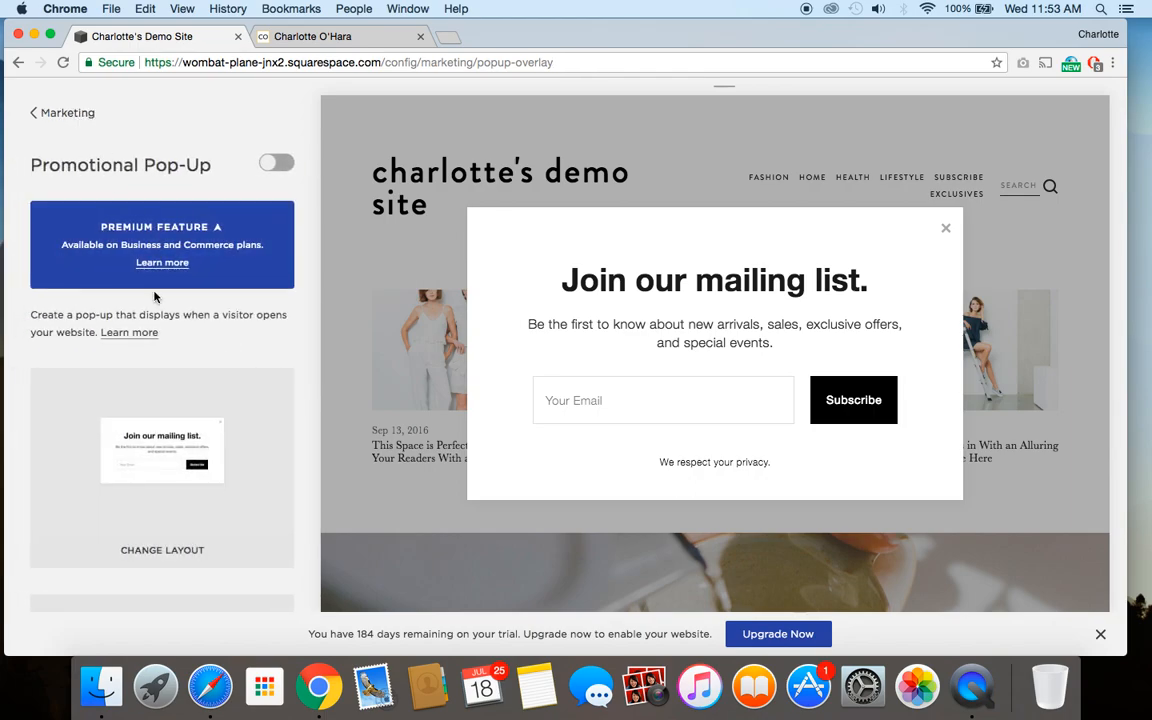
- In the pop-up's style settings, set the background color to a translucent purple, hsla(278, 33%, 43%, 0.3)
{"action": "scroll", "coordinate": [141, 270], "scroll_direction": "down", "scroll_amount": 4}
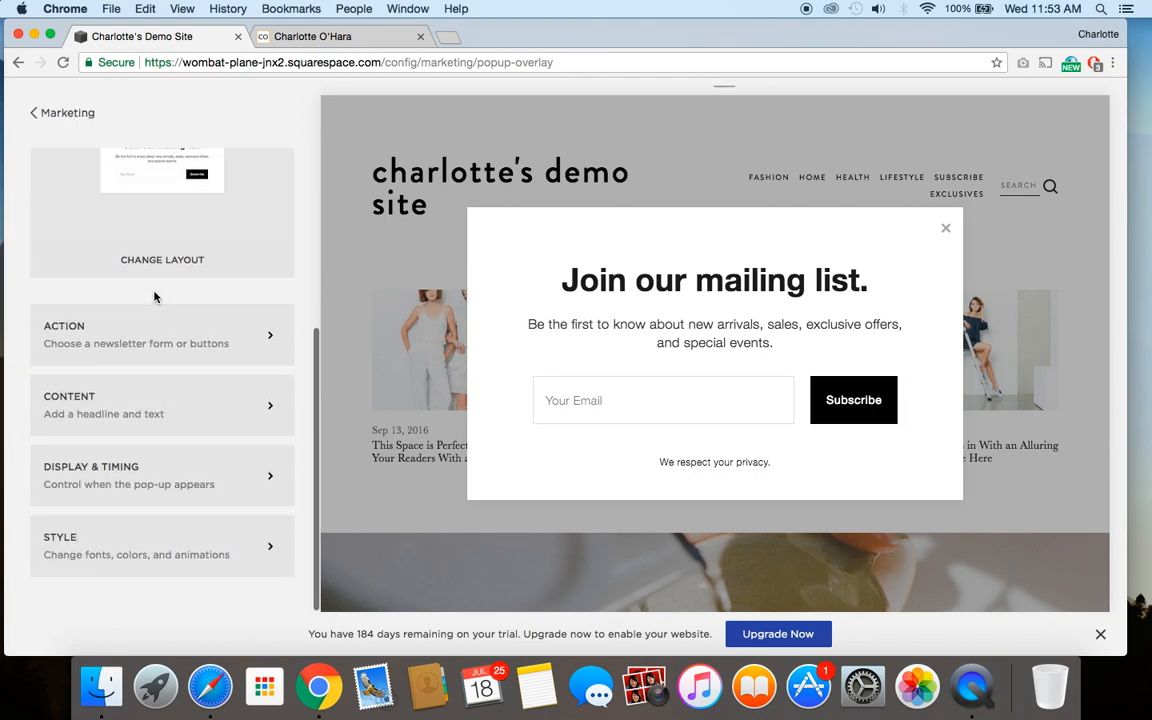
{"action": "left_click", "coordinate": [157, 550]}
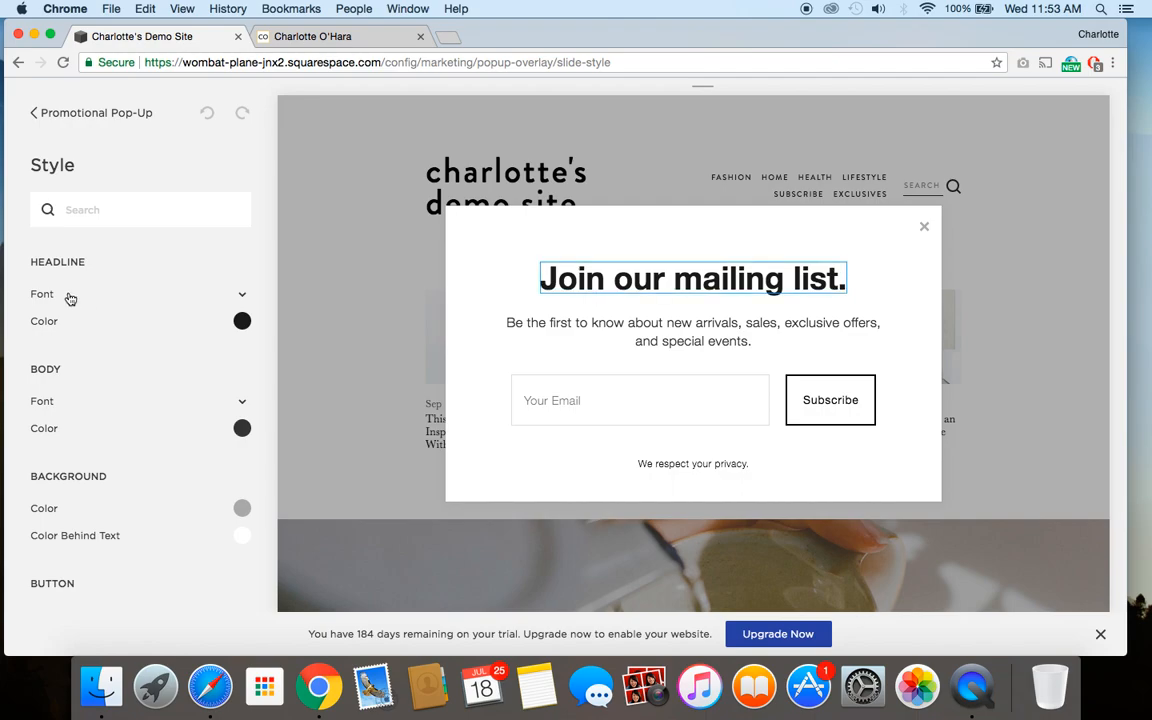
{"action": "scroll", "coordinate": [148, 423], "scroll_direction": "down", "scroll_amount": 1}
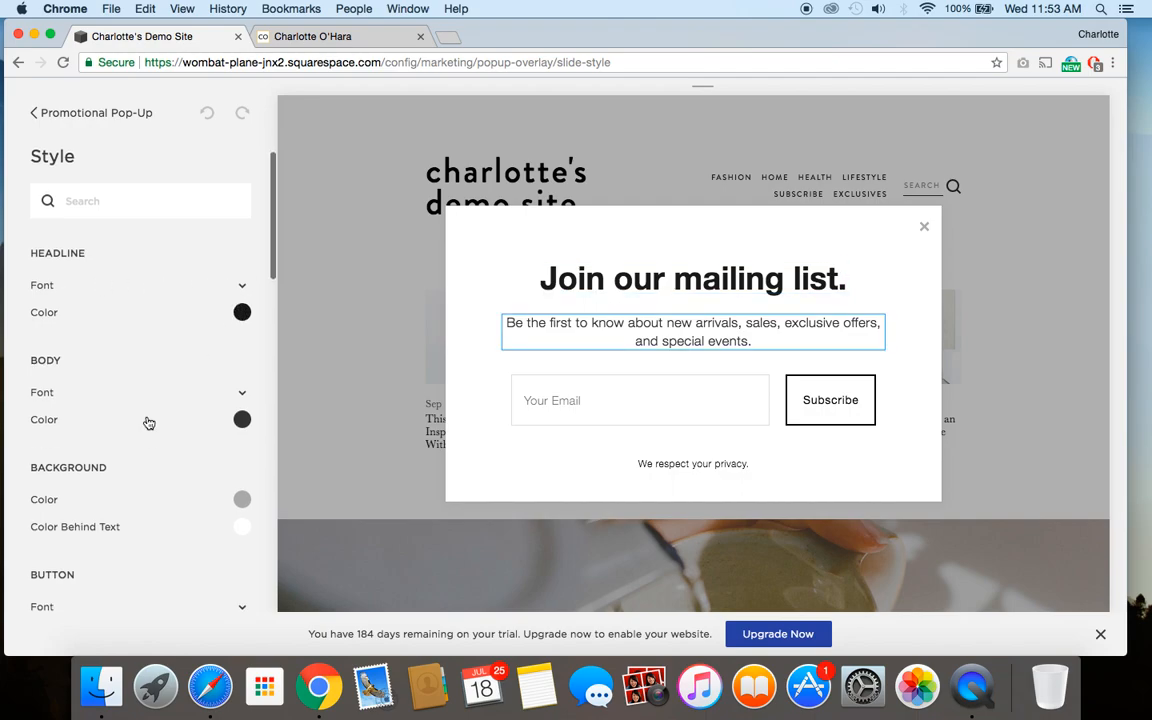
{"action": "scroll", "coordinate": [148, 423], "scroll_direction": "down", "scroll_amount": 5}
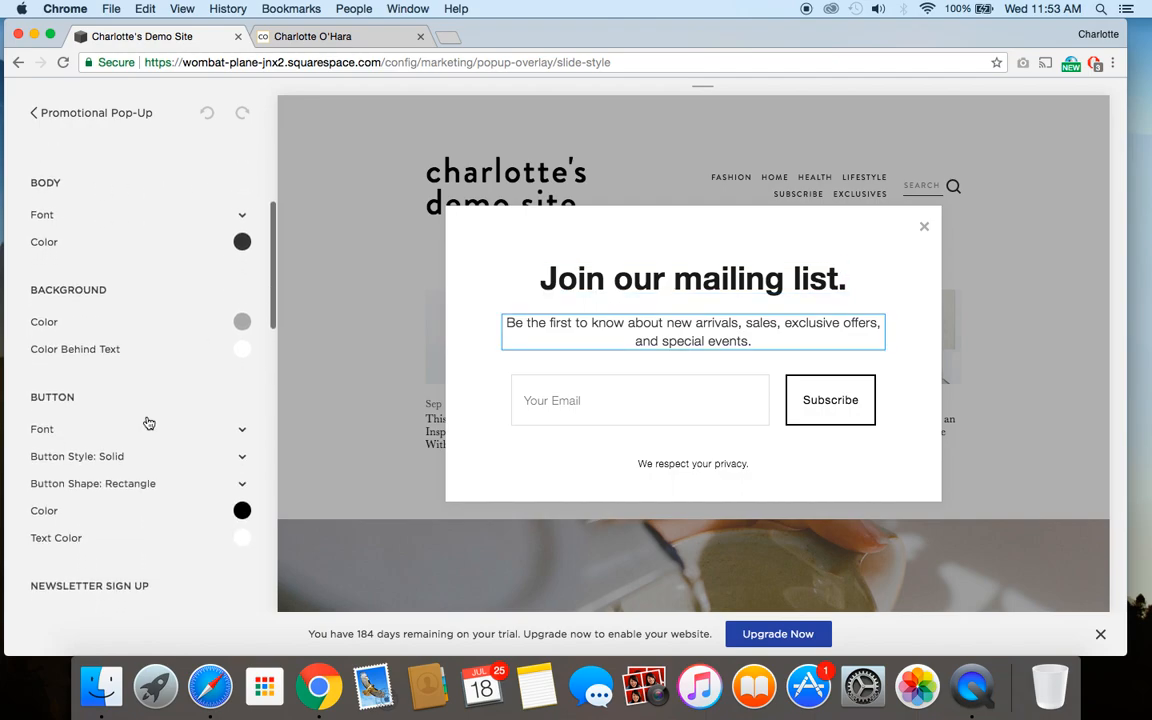
{"action": "left_click", "coordinate": [243, 319]}
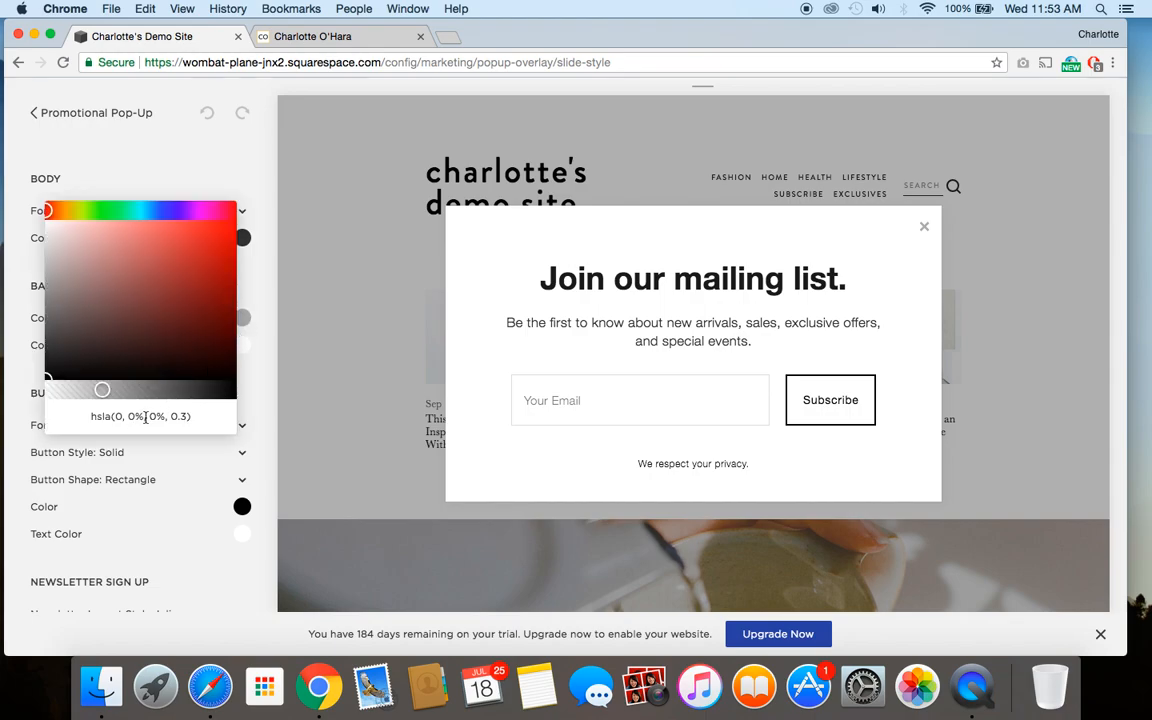
{"action": "left_click_drag", "start_coordinate": [46, 210], "coordinate": [193, 210]}
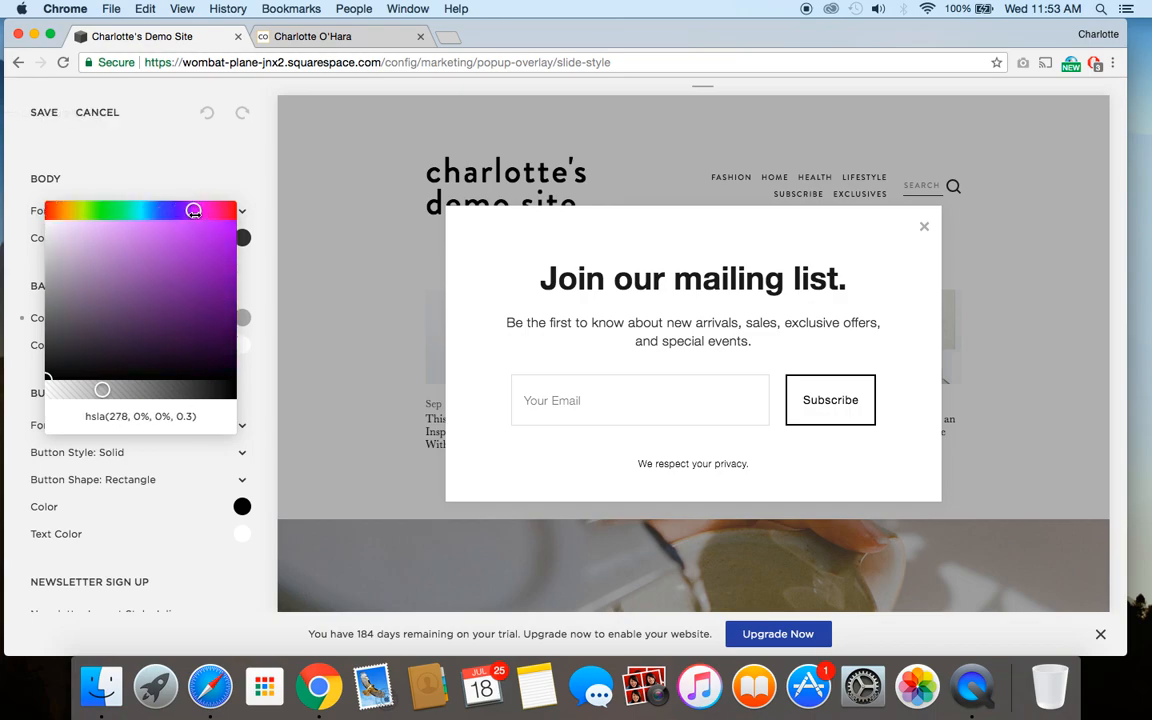
{"action": "left_click", "coordinate": [140, 294]}
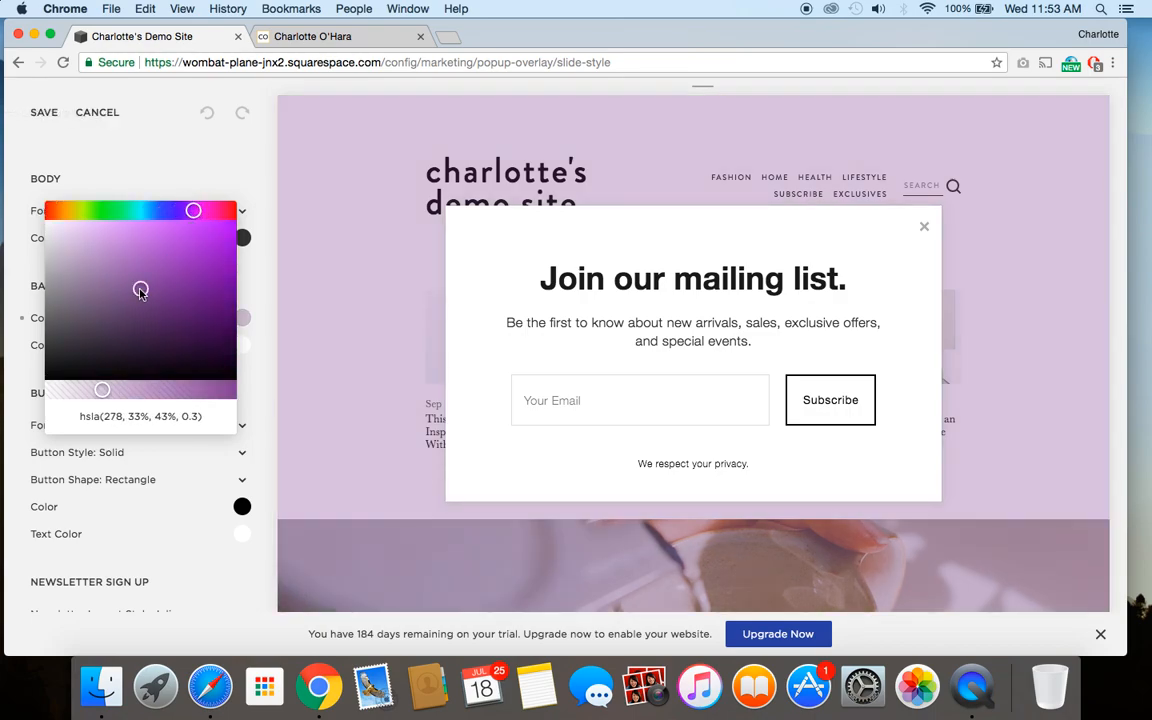
{"action": "left_click", "coordinate": [165, 155]}
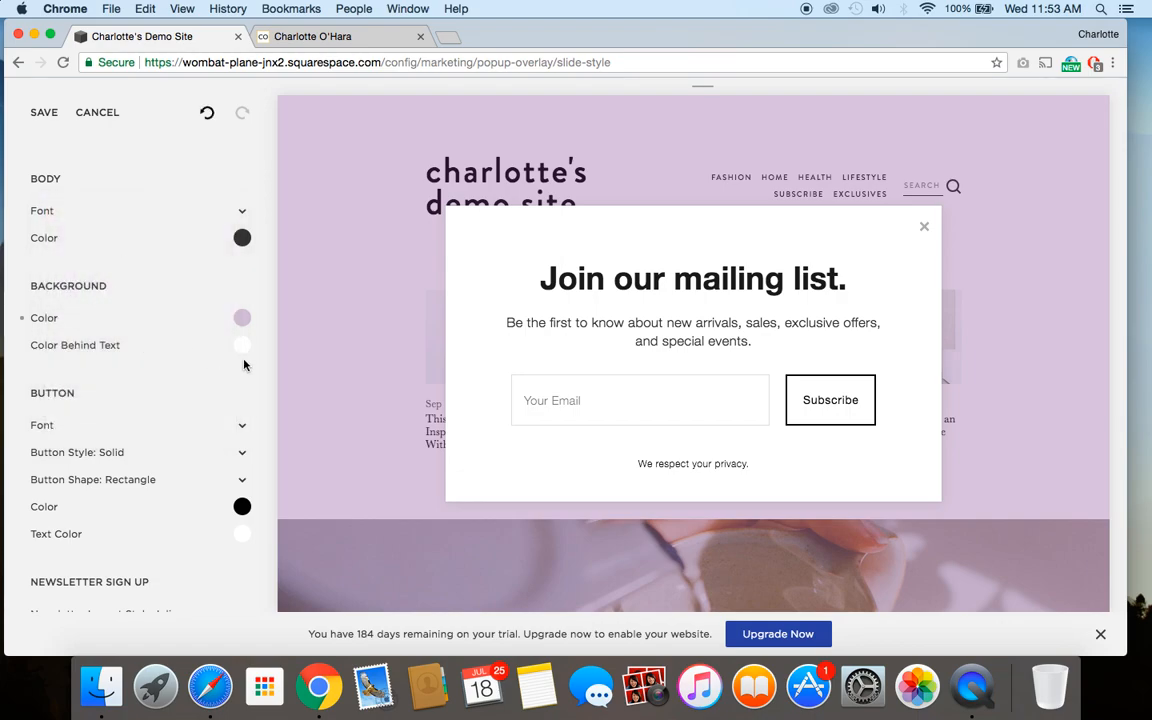
- Set the pop-up's button style to Outline
{"action": "scroll", "coordinate": [121, 414], "scroll_direction": "down", "scroll_amount": 3}
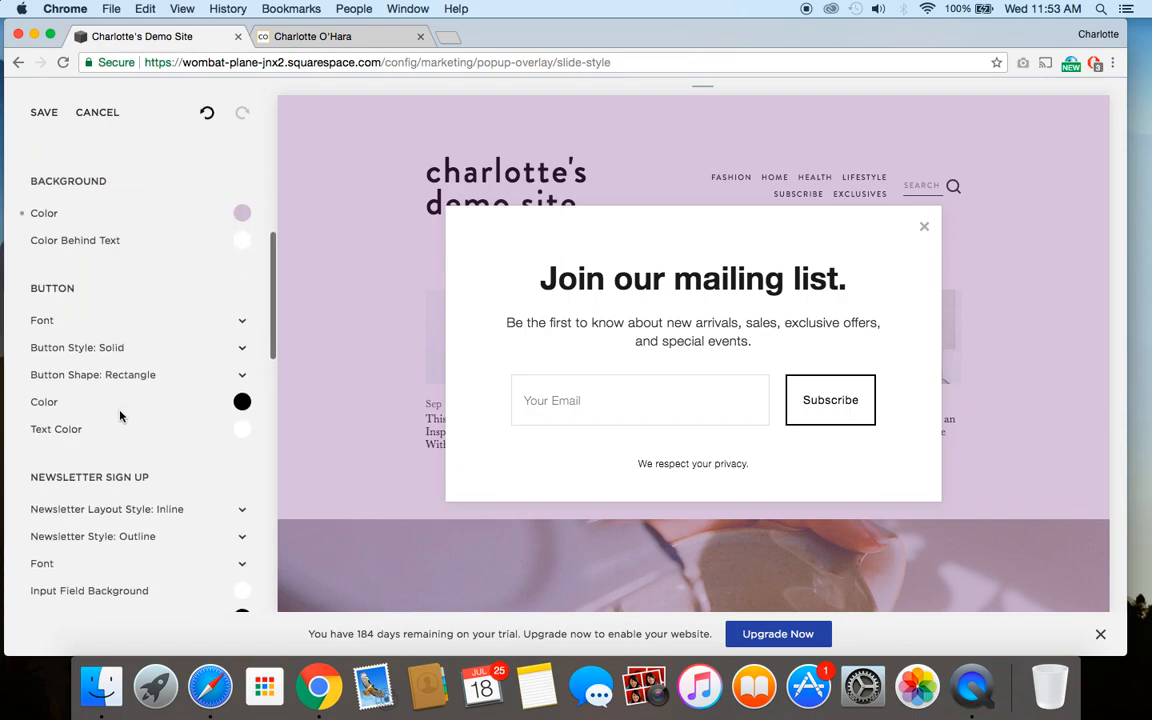
{"action": "left_click", "coordinate": [242, 349]}
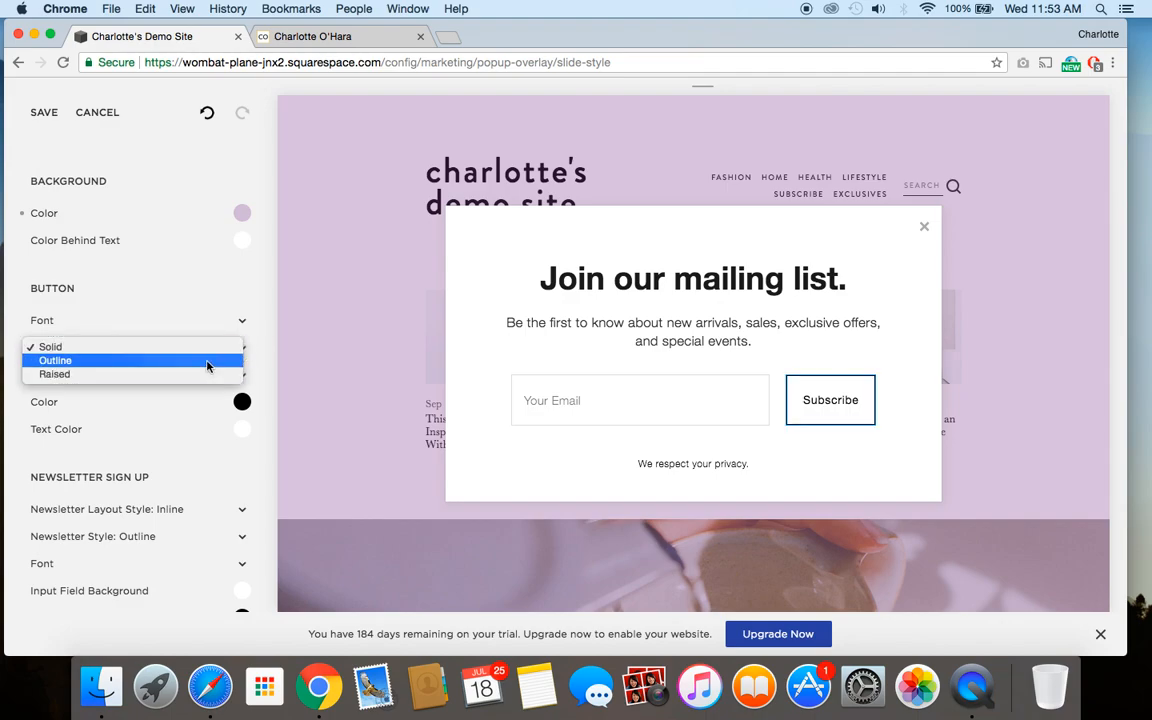
{"action": "left_click", "coordinate": [207, 362]}
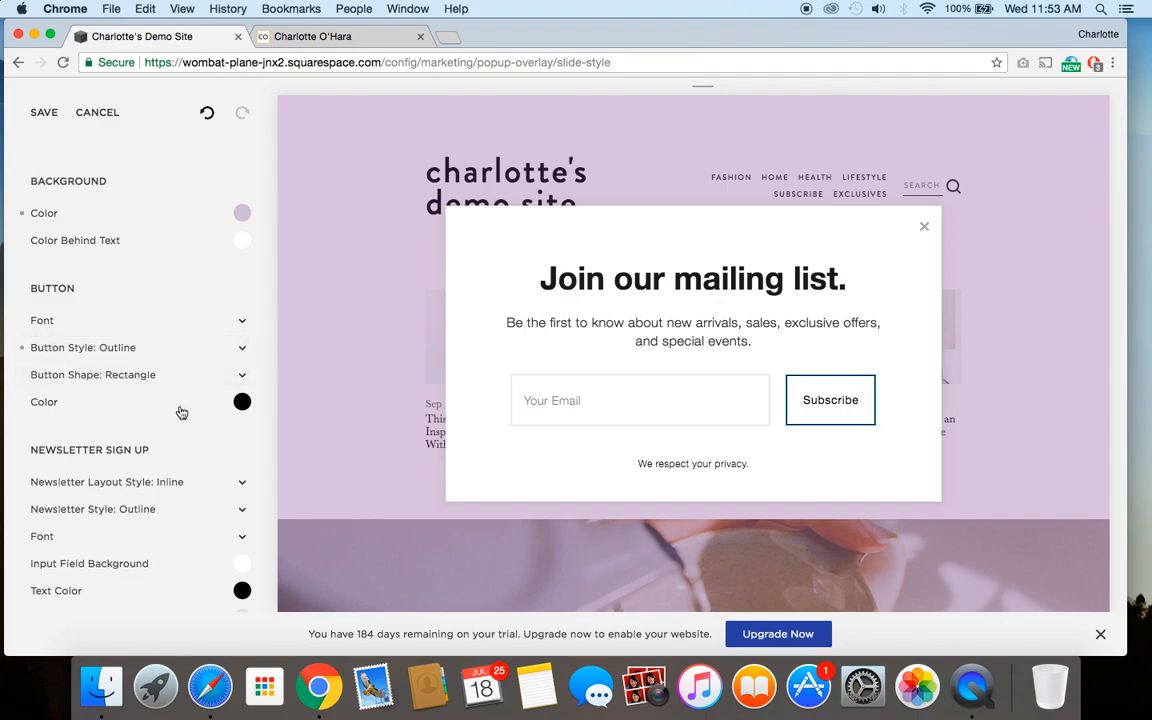
- Review the close button, overlay animation, overlay design and mobile styles, and save the pop-up's style changes
{"action": "scroll", "coordinate": [171, 416], "scroll_direction": "down", "scroll_amount": 1}
{"action": "scroll", "coordinate": [160, 410], "scroll_direction": "down", "scroll_amount": 8}
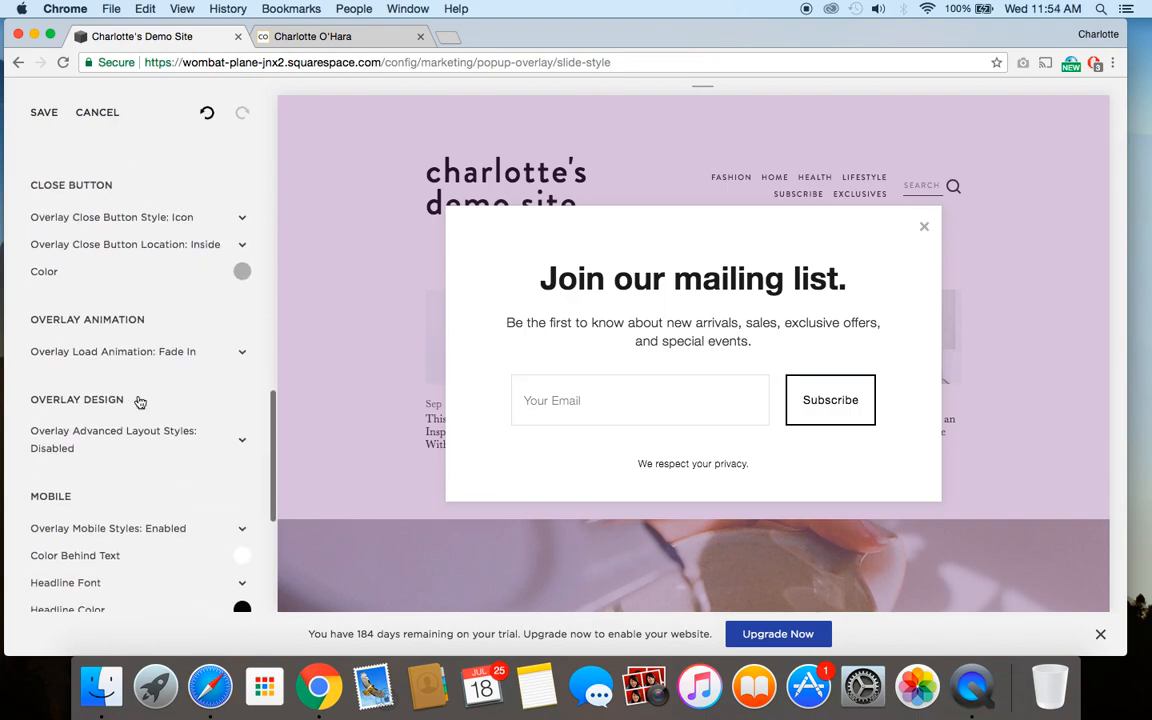
{"action": "scroll", "coordinate": [136, 401], "scroll_direction": "down", "scroll_amount": 5}
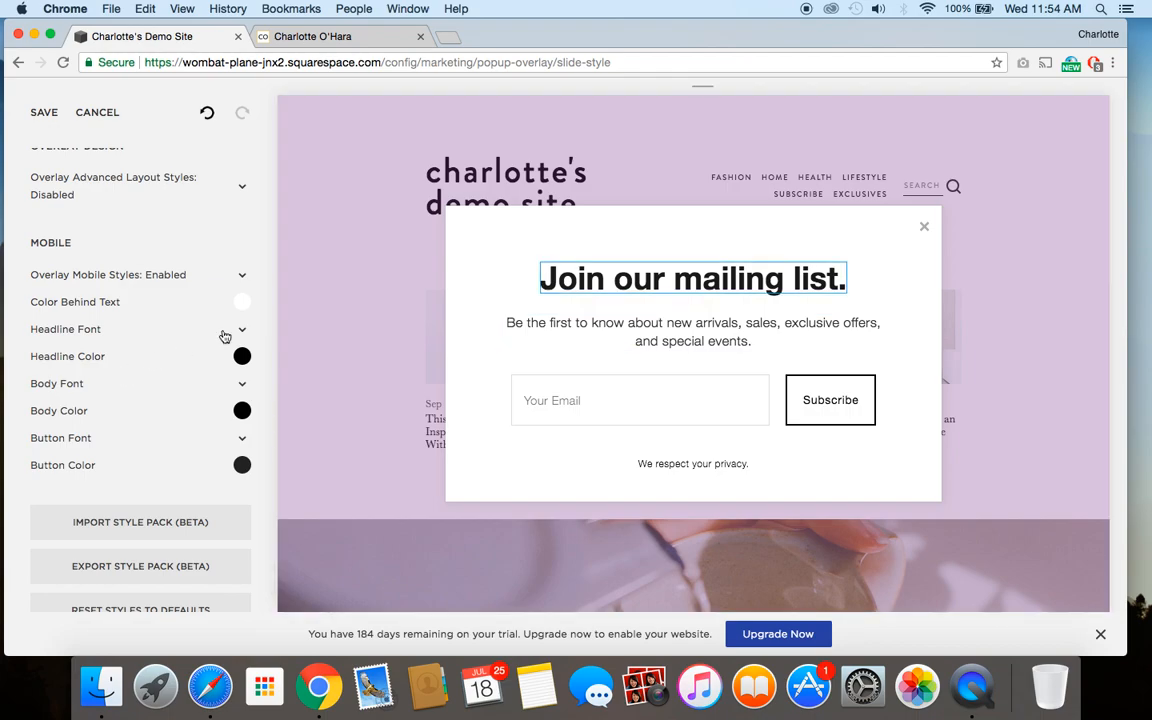
{"action": "scroll", "coordinate": [103, 360], "scroll_direction": "up", "scroll_amount": 2}
{"action": "scroll", "coordinate": [103, 360], "scroll_direction": "up", "scroll_amount": 2}
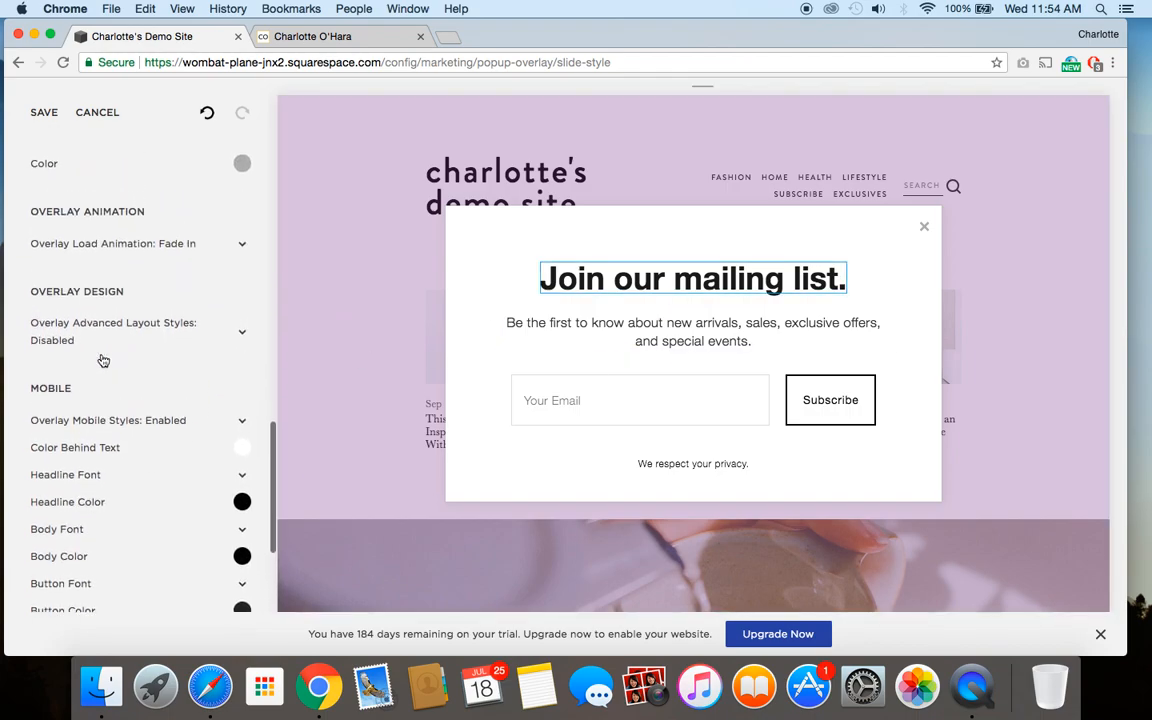
{"action": "left_click", "coordinate": [45, 114]}
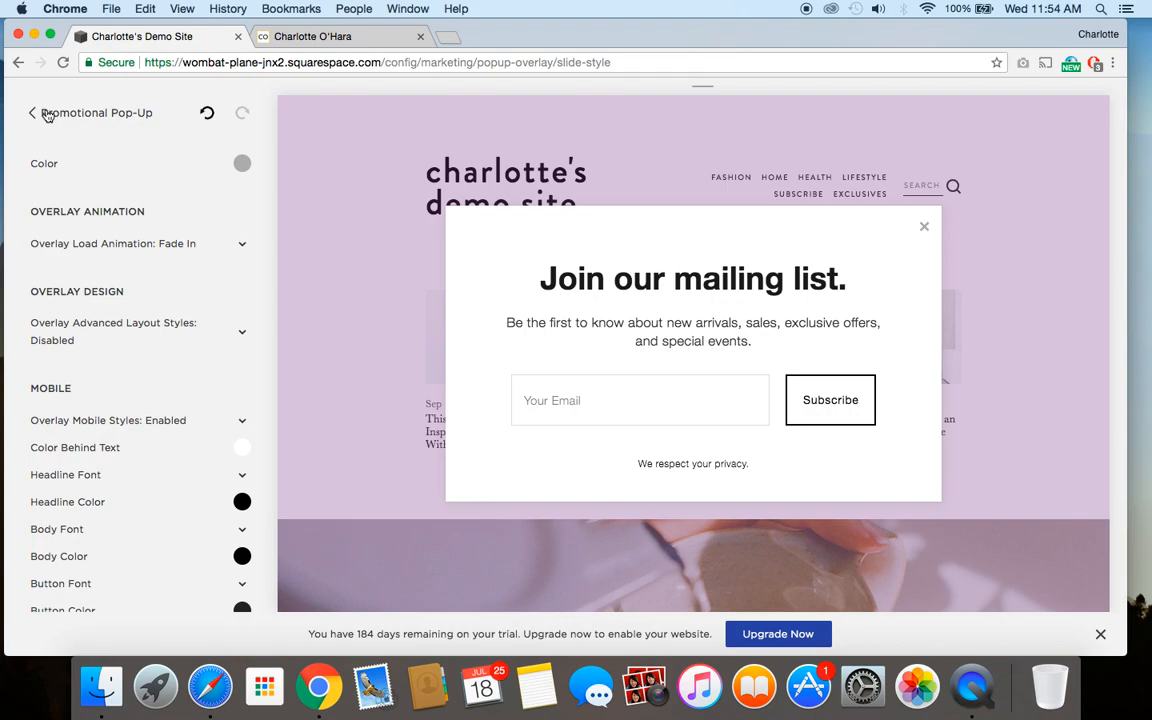
- Switch to the other website already open in the browser
{"action": "left_click", "coordinate": [303, 36]}
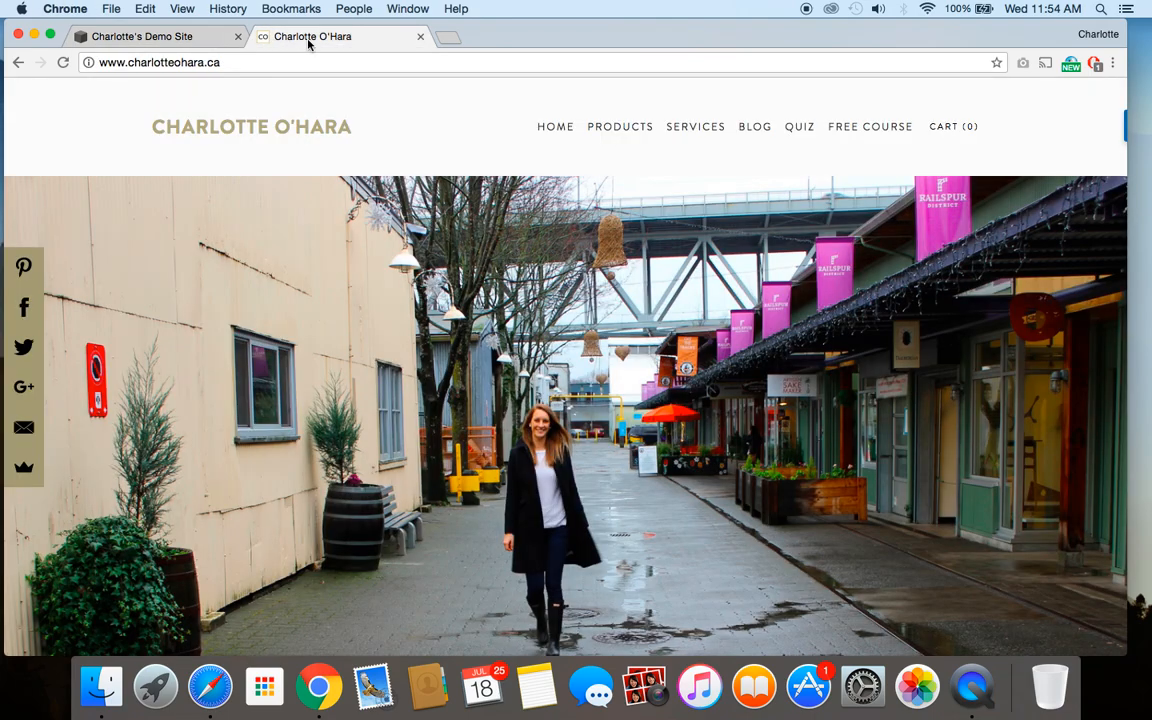